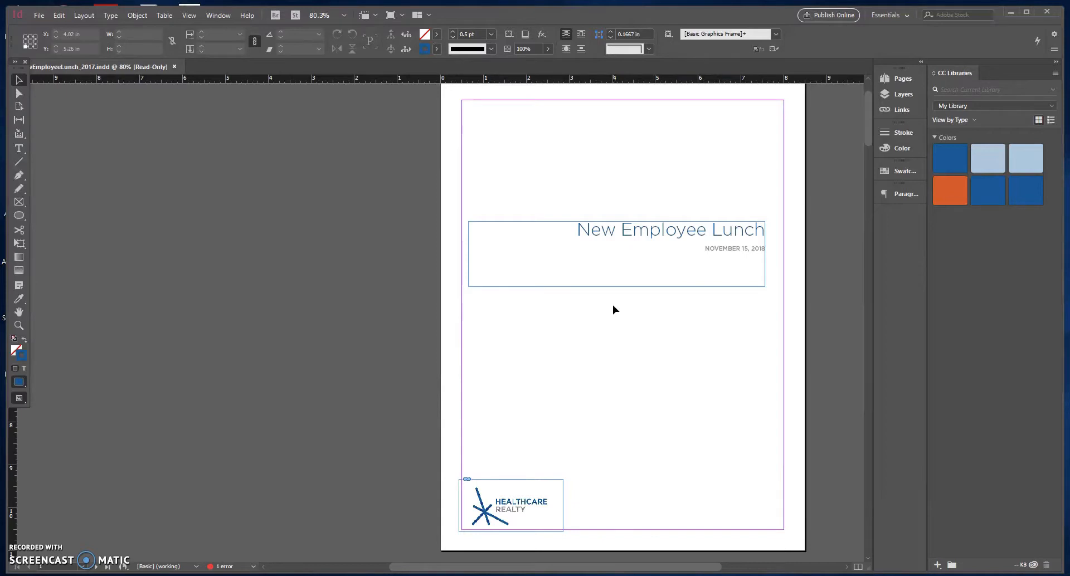
# Step: Look through the booklet's spreads from the cover to the department introduction pages
pyautogui.scroll(-6, 613, 307)
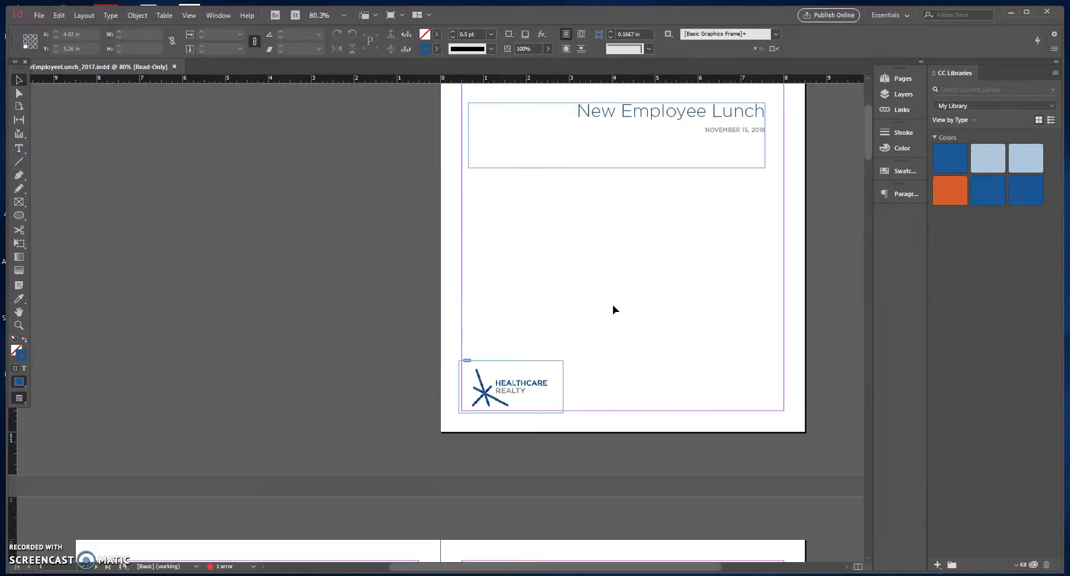
pyautogui.scroll(-9, 613, 306)
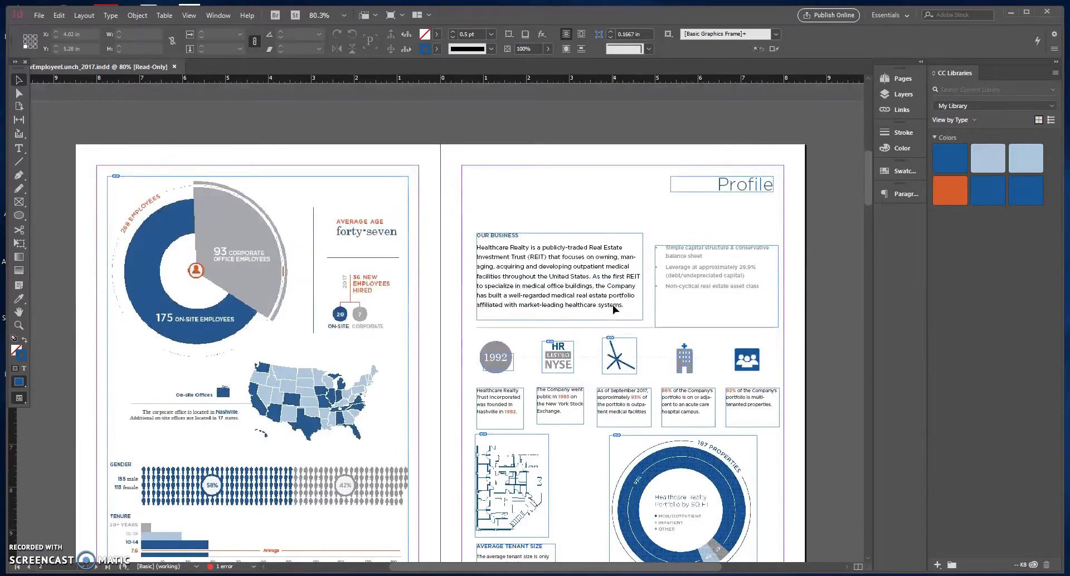
pyautogui.scroll(-9, 613, 306)
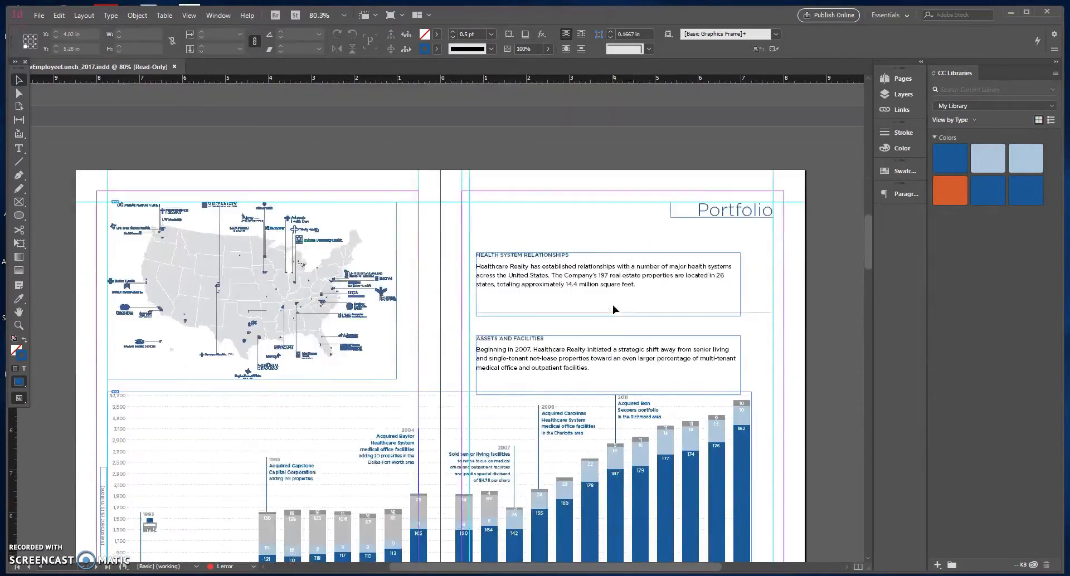
pyautogui.scroll(-12, 614, 305)
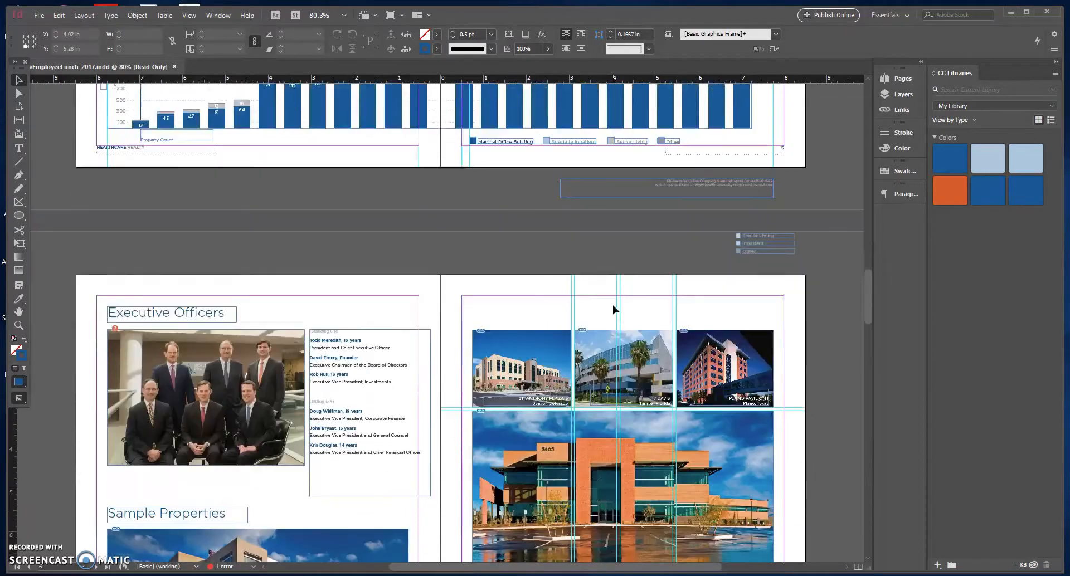
pyautogui.scroll(-16, 613, 309)
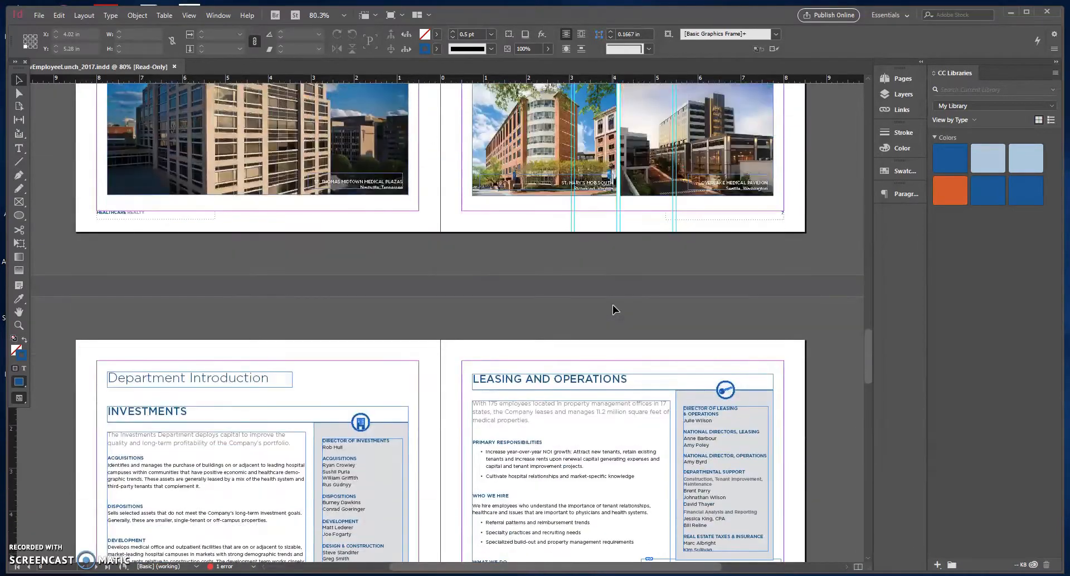
pyautogui.scroll(-9, 614, 309)
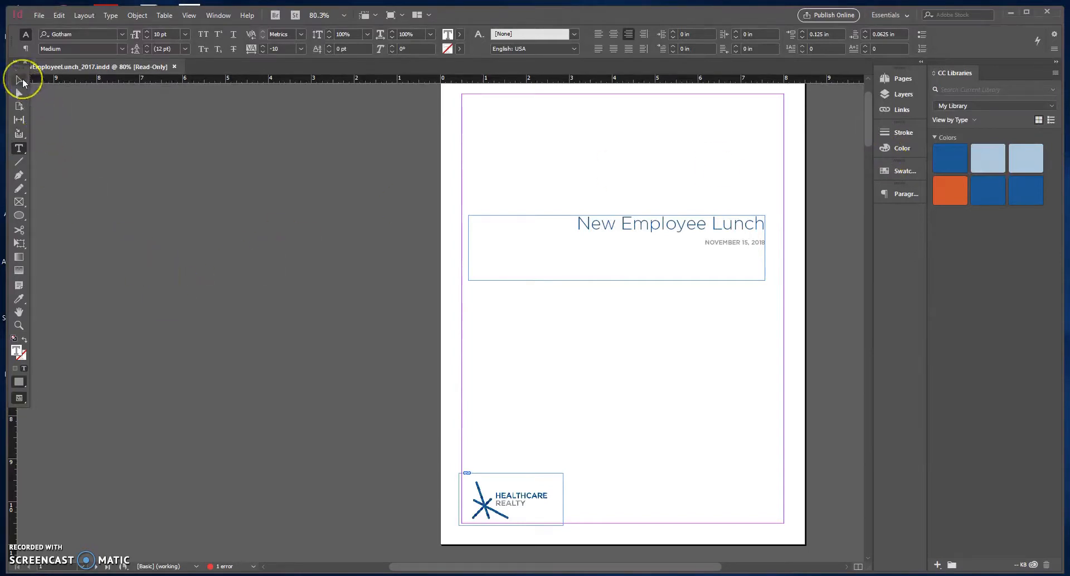
pyautogui.click(16, 150)
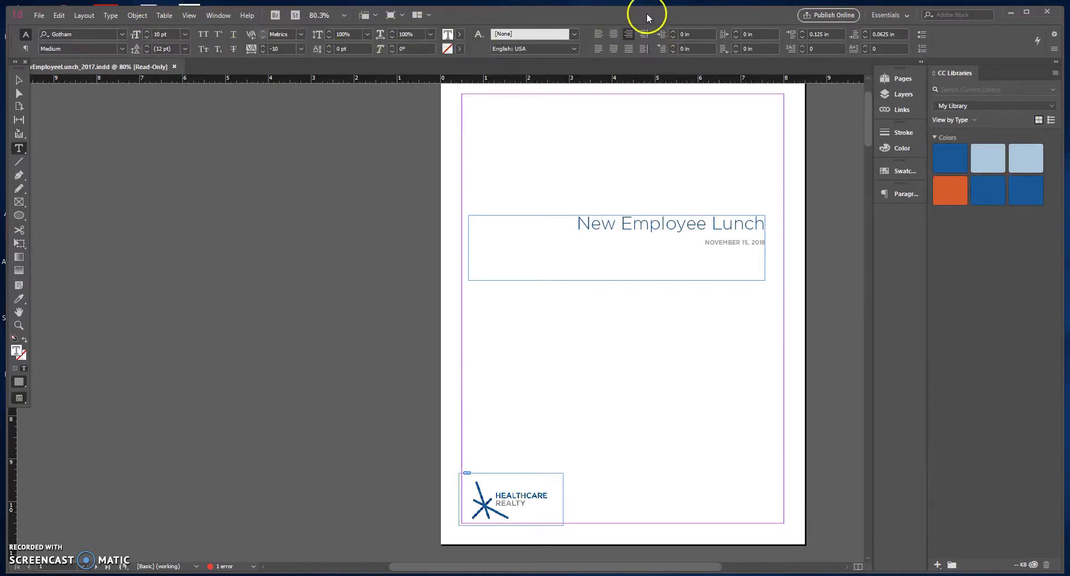
pyautogui.click(18, 79)
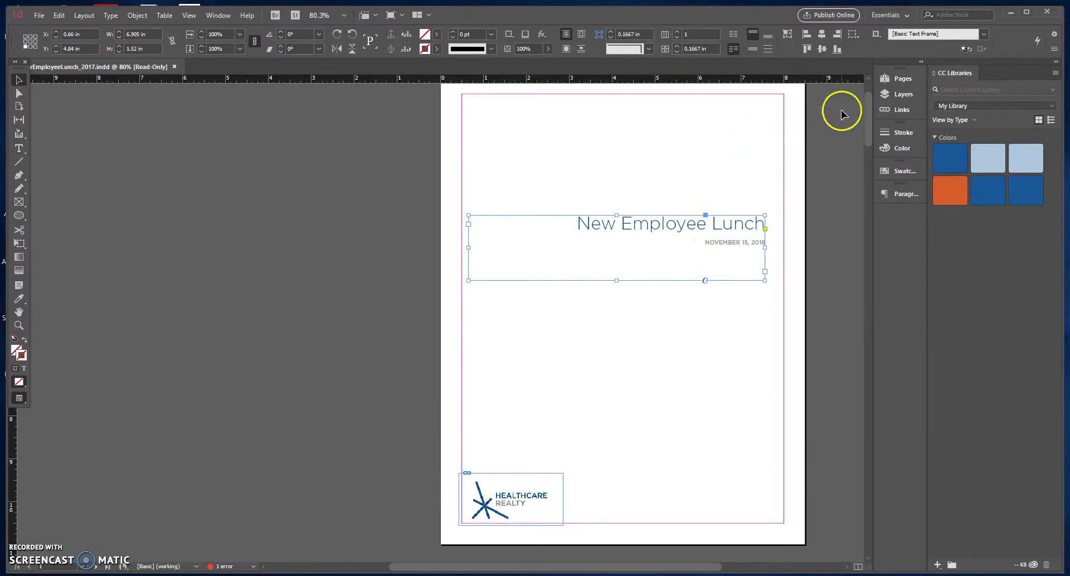
pyautogui.click(898, 80)
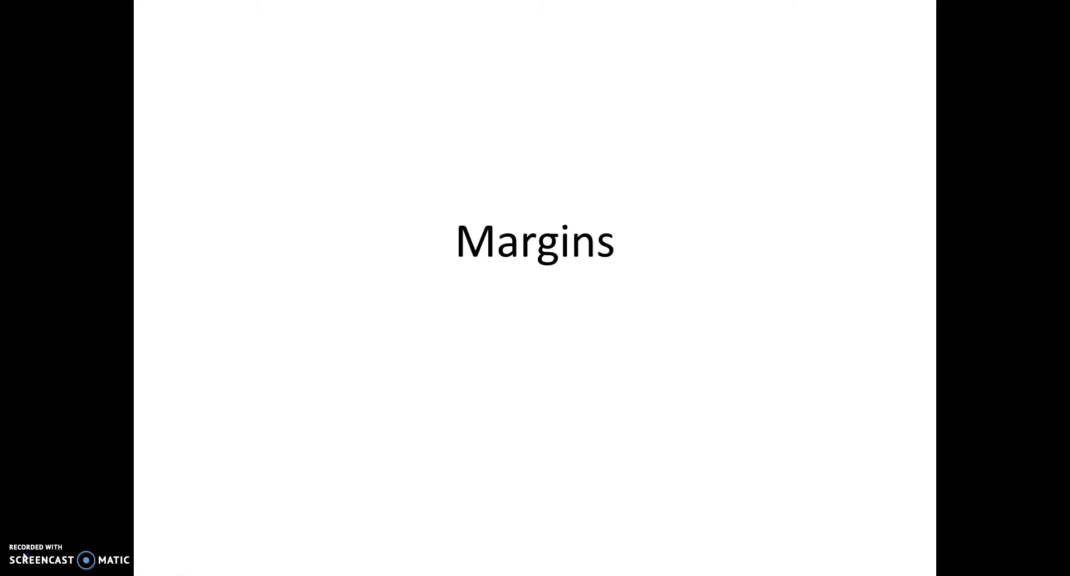
# Step: Review the page's margin settings and confirm 0.5 in for the top, bottom, inside and outside margins
pyautogui.click(107, 146)
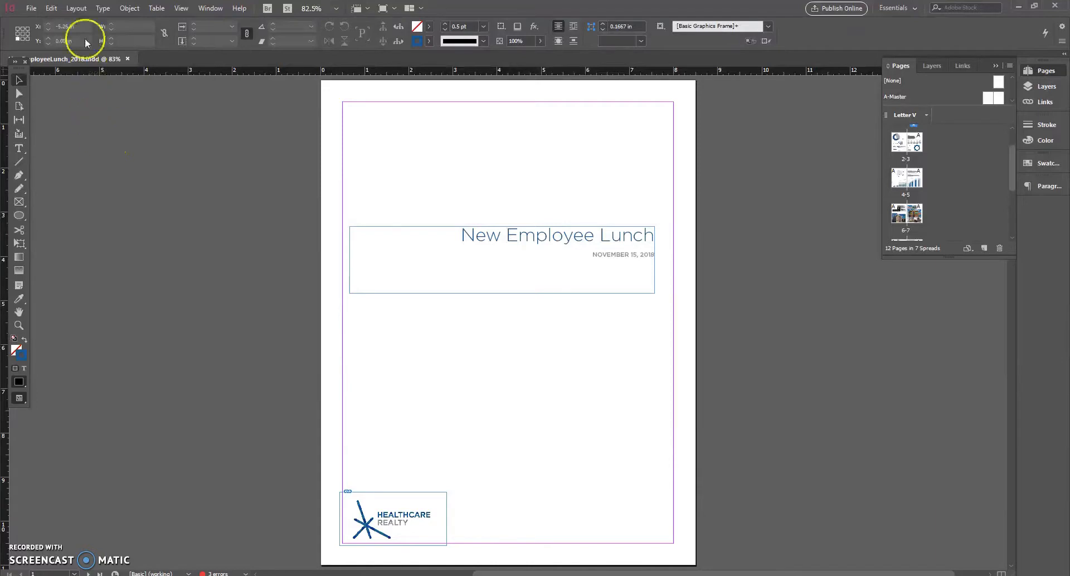
pyautogui.click(76, 9)
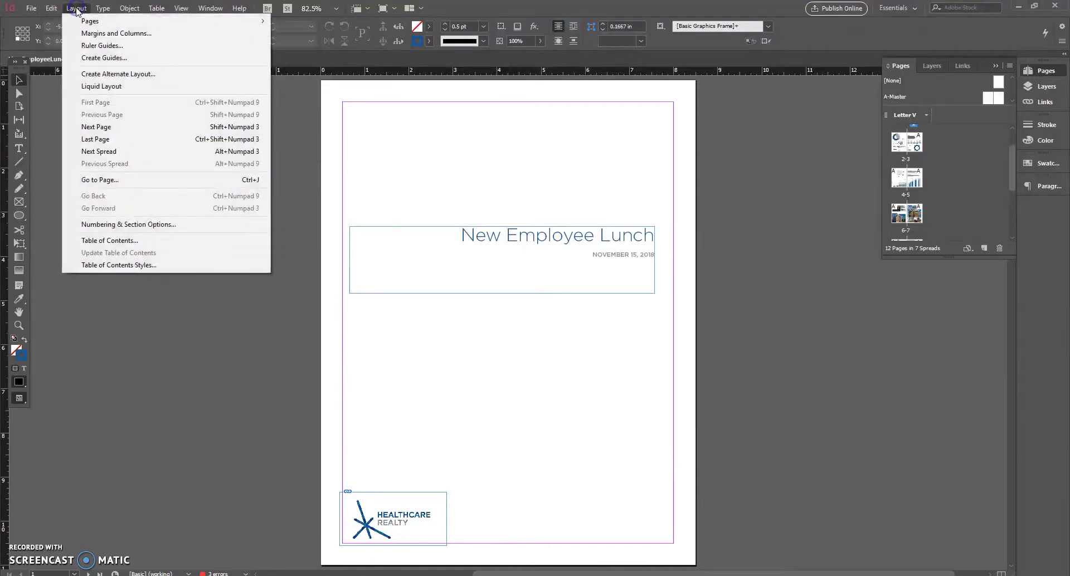
pyautogui.click(89, 34)
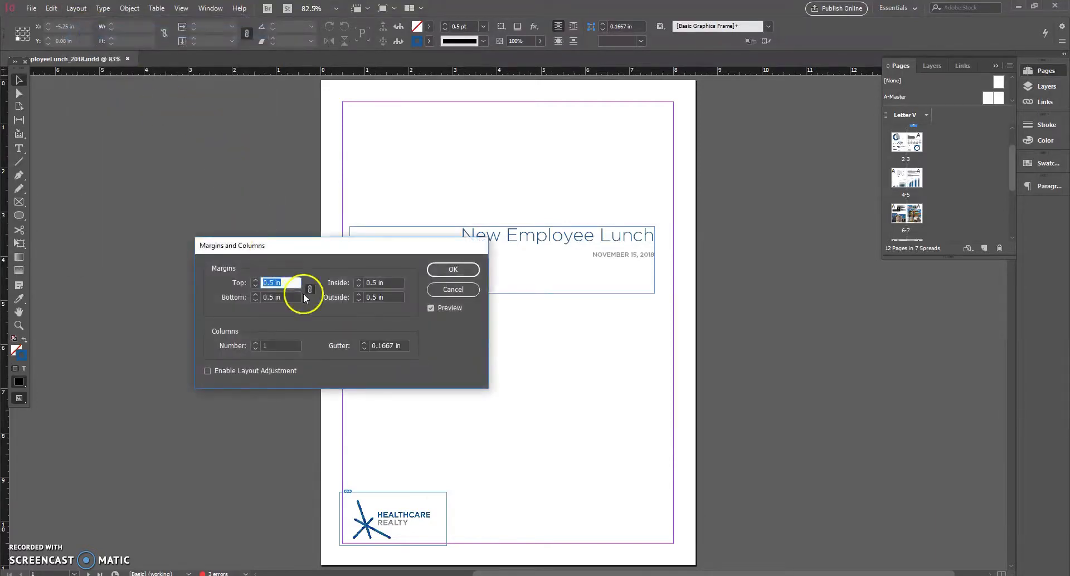
pyautogui.click(292, 298)
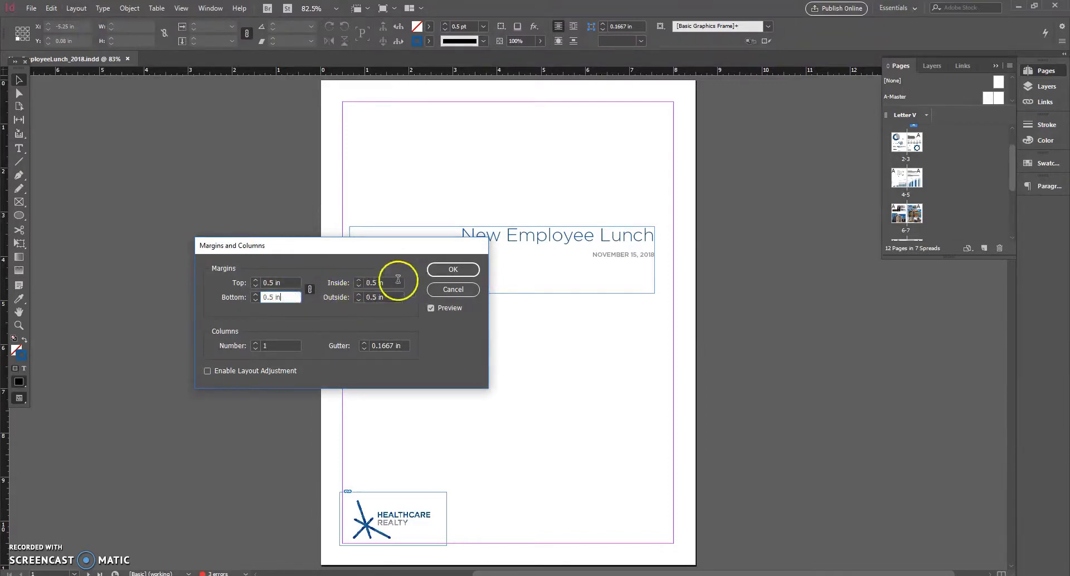
pyautogui.click(393, 297)
pyautogui.click(452, 269)
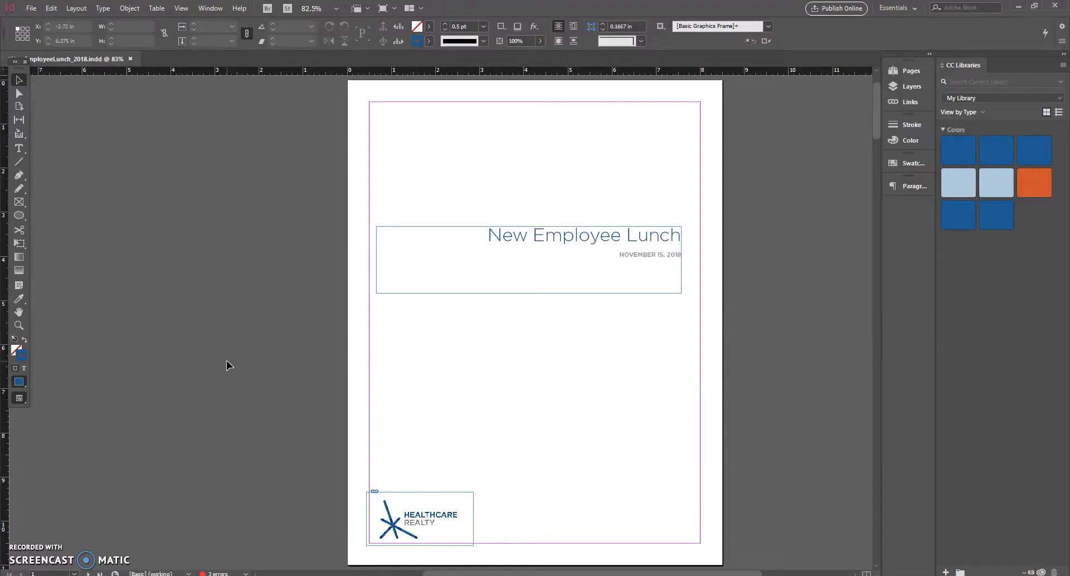
# Step: On the left page of the A-Master spread, draw a text frame about 4.1 by 0.76 in and enter HEALTHCARE REALTY
pyautogui.click(908, 71)
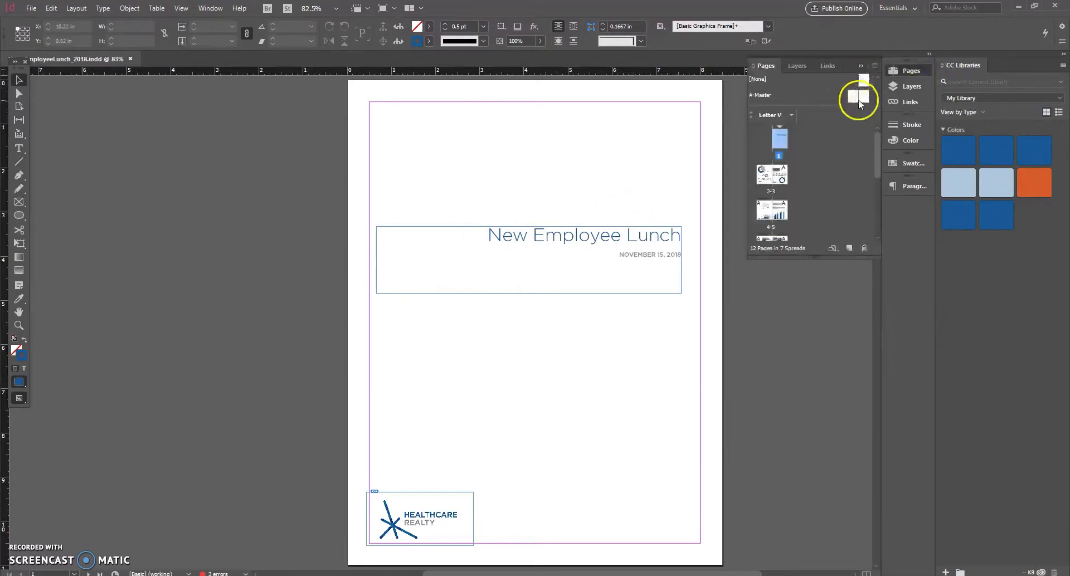
pyautogui.doubleClick(858, 101)
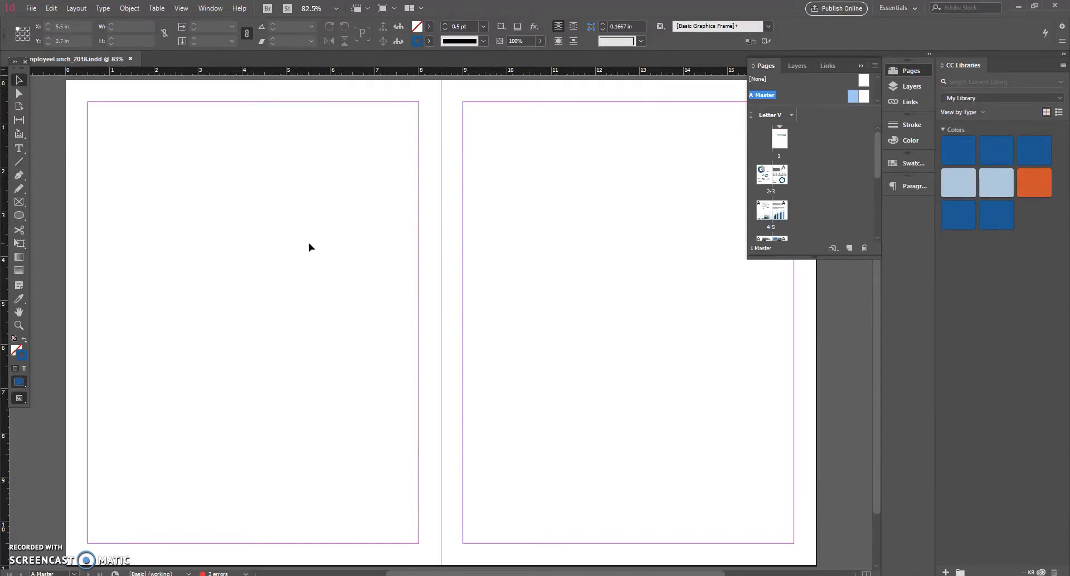
pyautogui.click(19, 148)
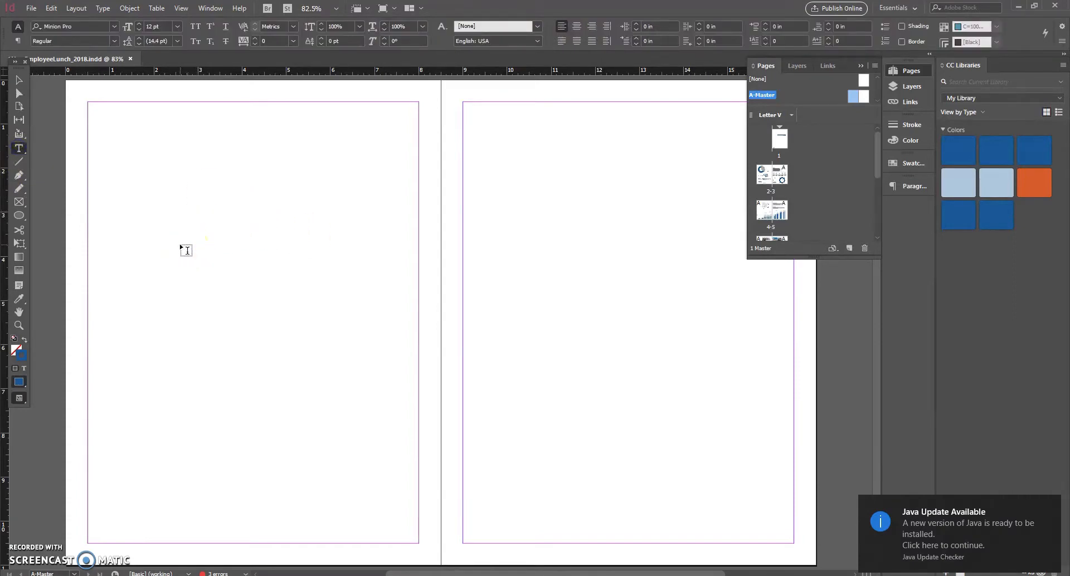
pyautogui.moveTo(181, 245); pyautogui.dragTo(360, 277)
pyautogui.click(311, 273)
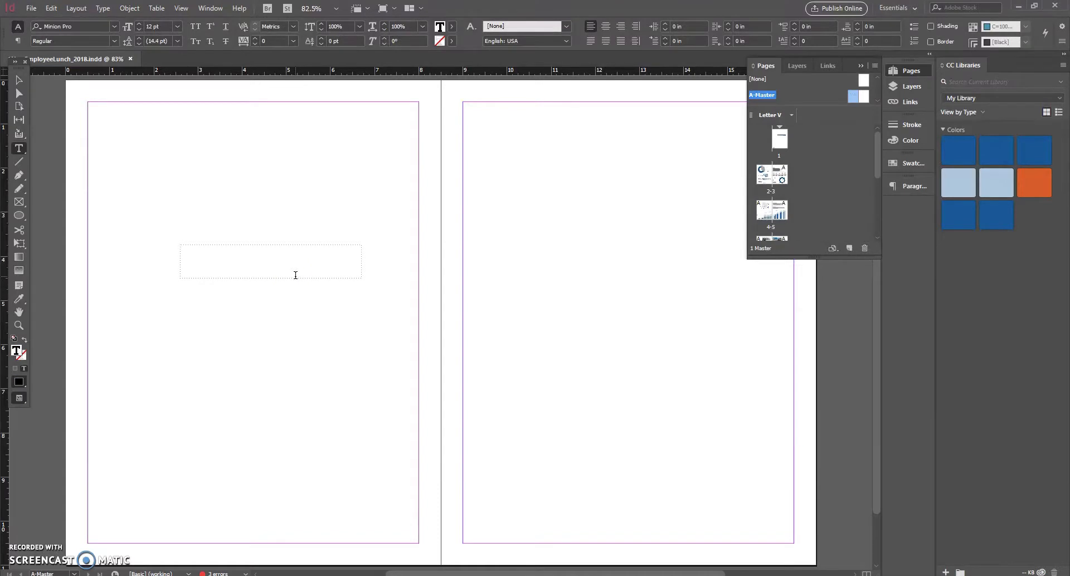
pyautogui.write('HEALTHCARE')
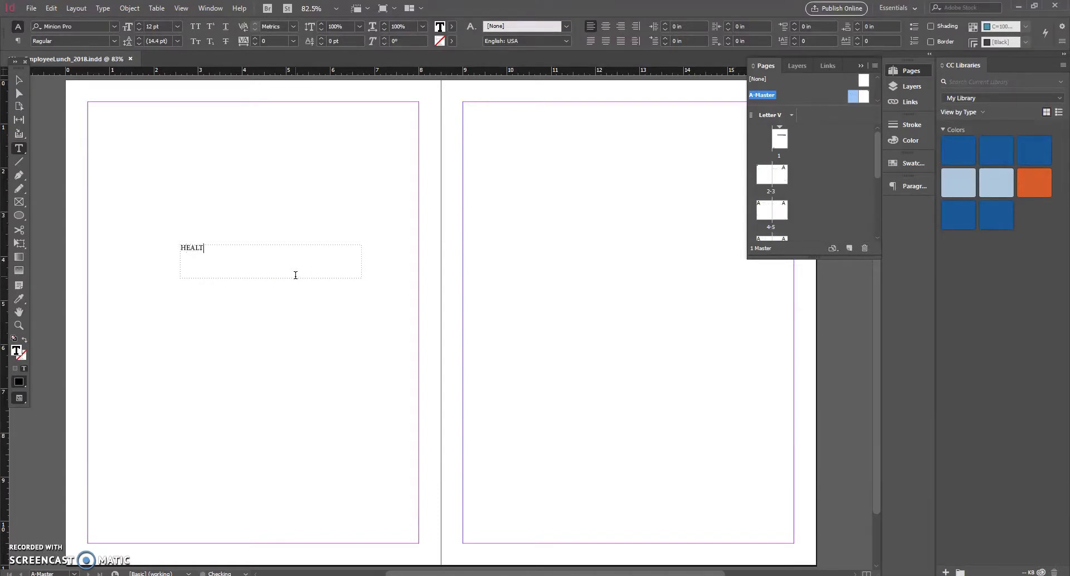
pyautogui.write(' REALTY')
# Step: Format the HEALTHCARE REALTY text in Gotham Medium at 7 pt
pyautogui.click(273, 250)
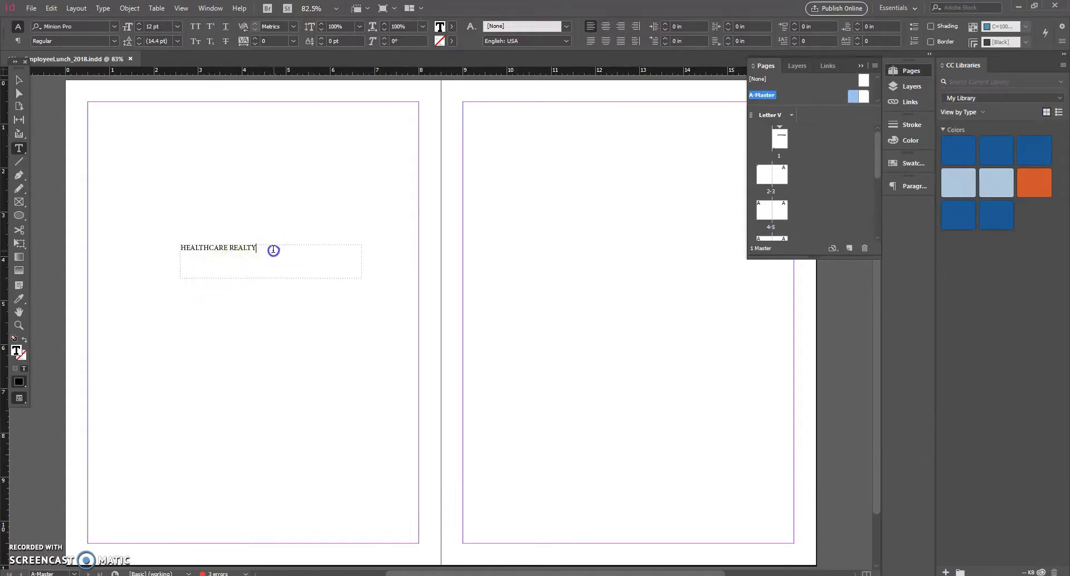
pyautogui.moveTo(273, 251); pyautogui.dragTo(132, 229)
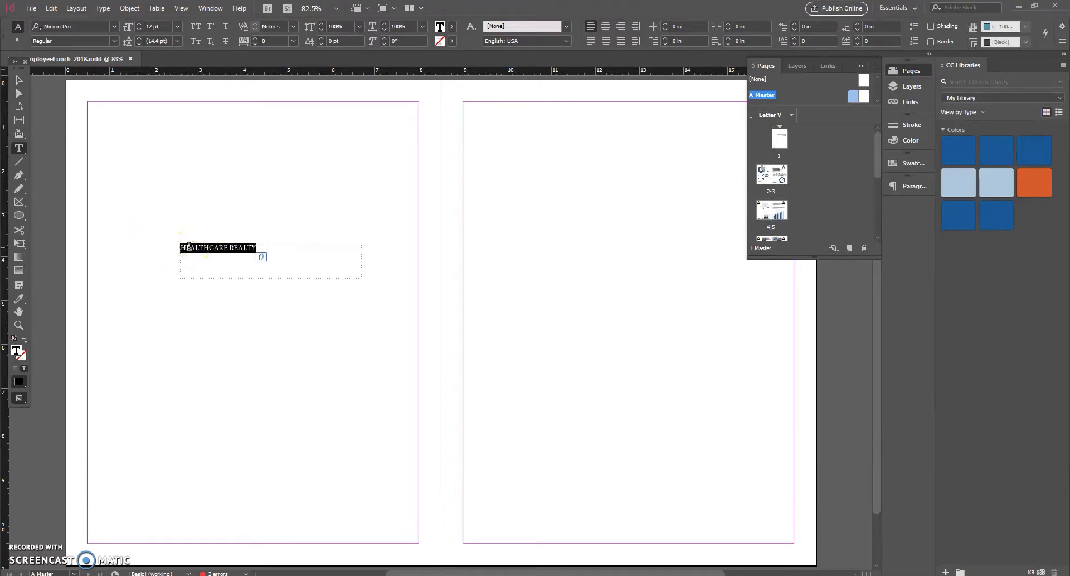
pyautogui.click(114, 27)
pyautogui.click(87, 151)
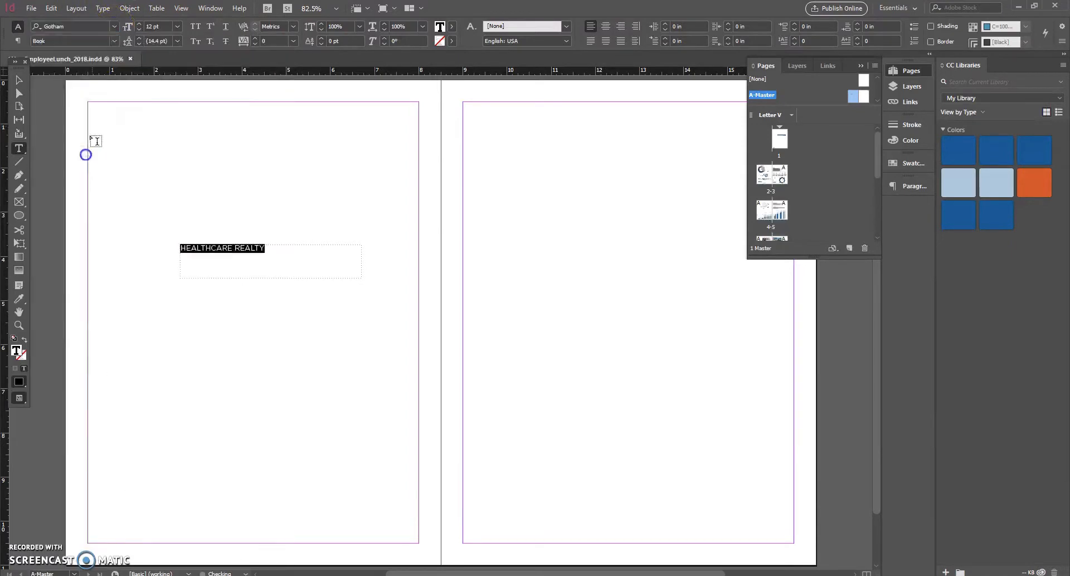
pyautogui.click(109, 41)
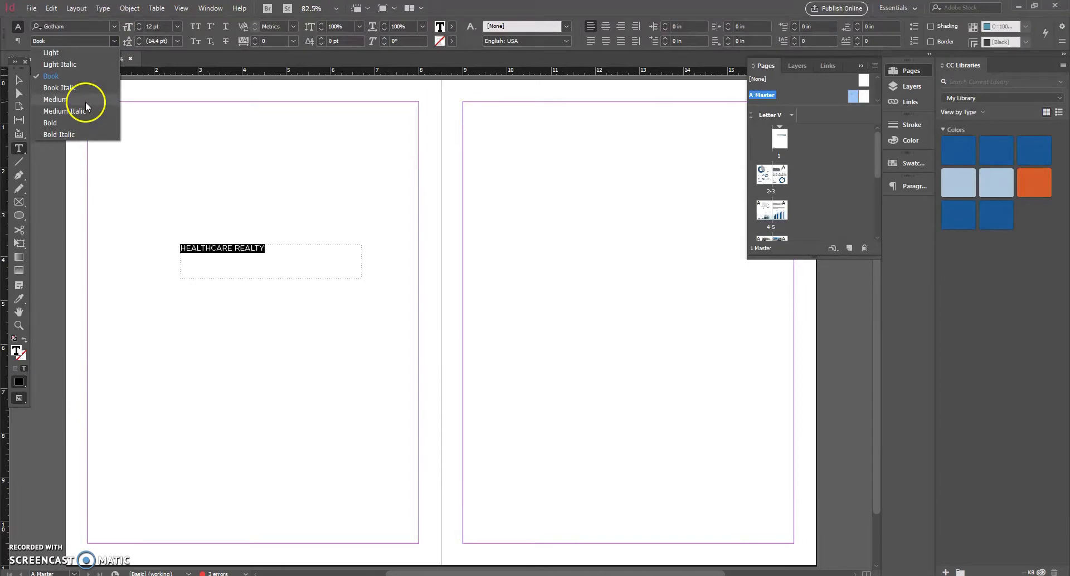
pyautogui.click(85, 101)
pyautogui.moveTo(166, 25); pyautogui.dragTo(126, 25)
pyautogui.write('7')
pyautogui.press('Return')
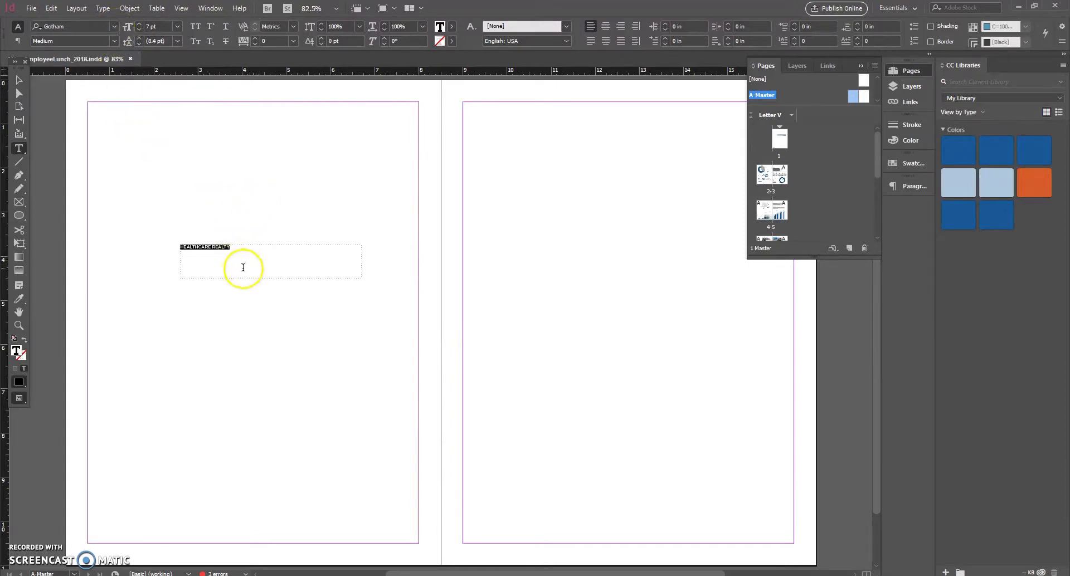
# Step: Color the HEALTHCARE REALTY text with a new CMYK process swatch of C=95 M=59 Y=4 K=17, added to My Library
pyautogui.click(454, 27)
pyautogui.click(372, 110)
pyautogui.click(366, 159)
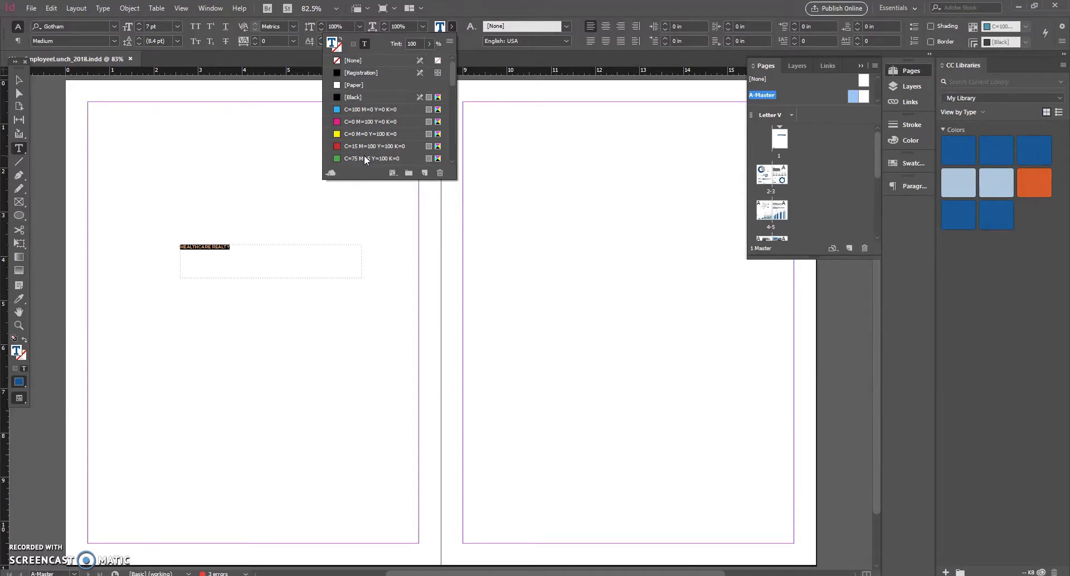
pyautogui.click(451, 46)
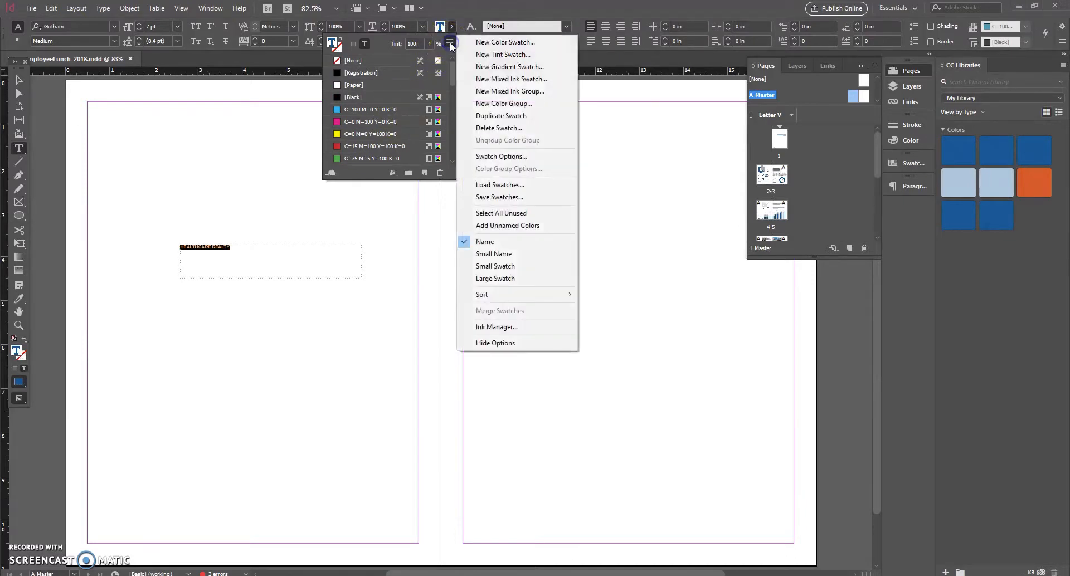
pyautogui.click(471, 41)
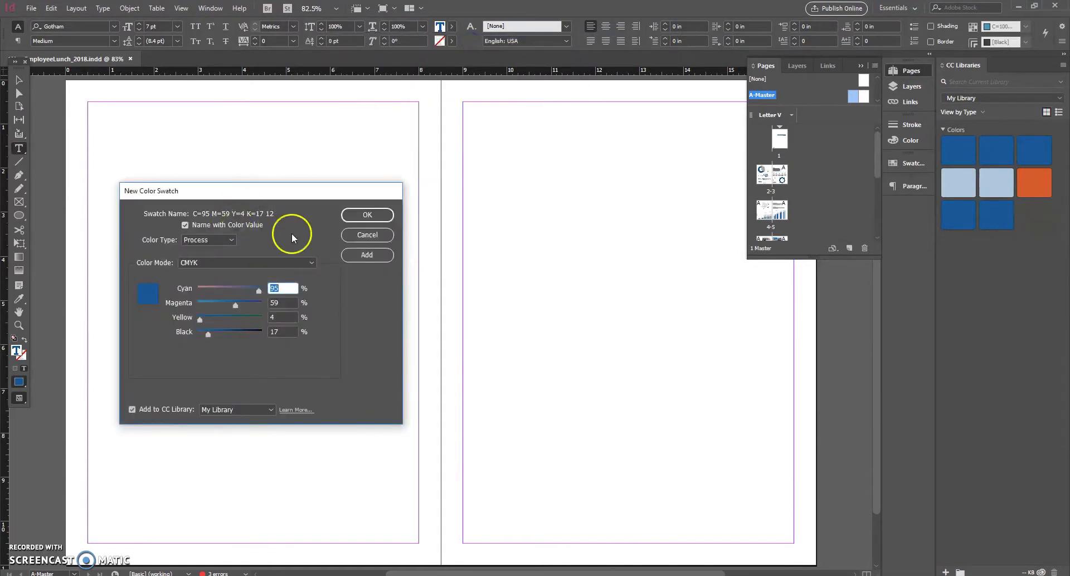
pyautogui.click(287, 286)
pyautogui.click(286, 302)
pyautogui.click(286, 317)
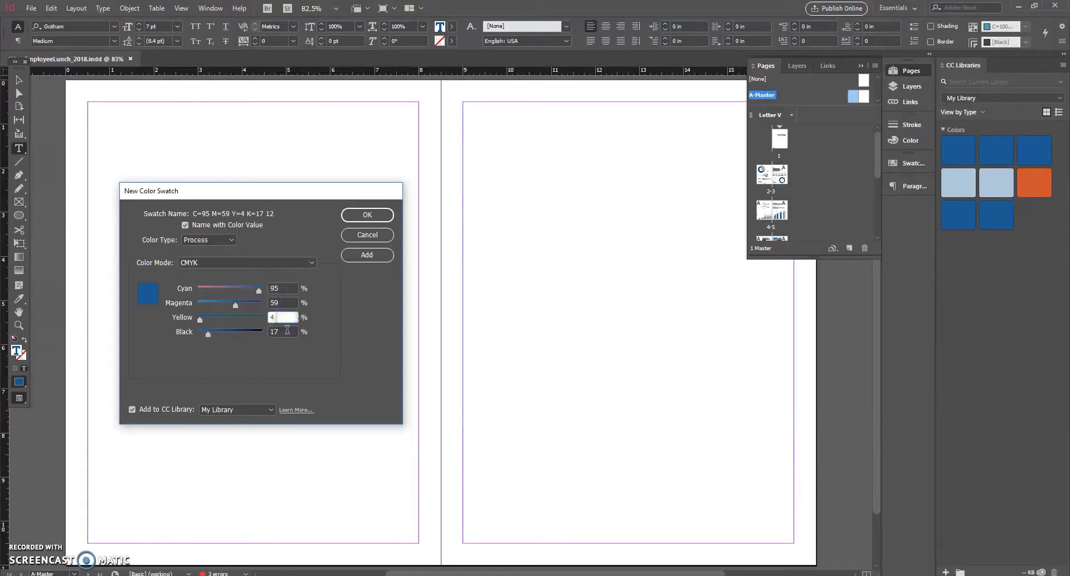
pyautogui.click(368, 214)
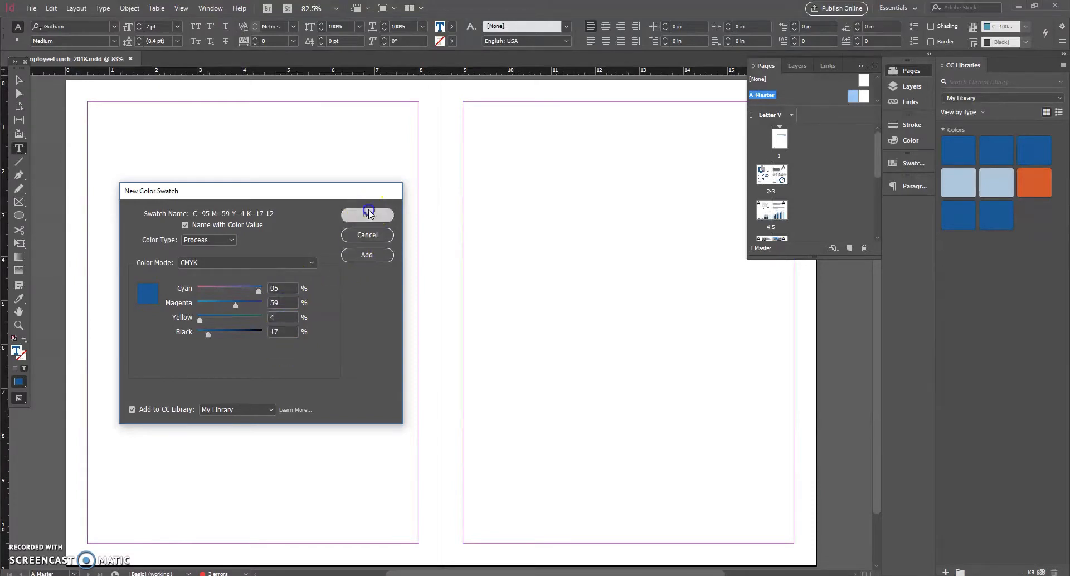
# Step: Recolor only the word REALTY with the Black swatch at a 50% tint
pyautogui.moveTo(253, 244); pyautogui.dragTo(216, 247)
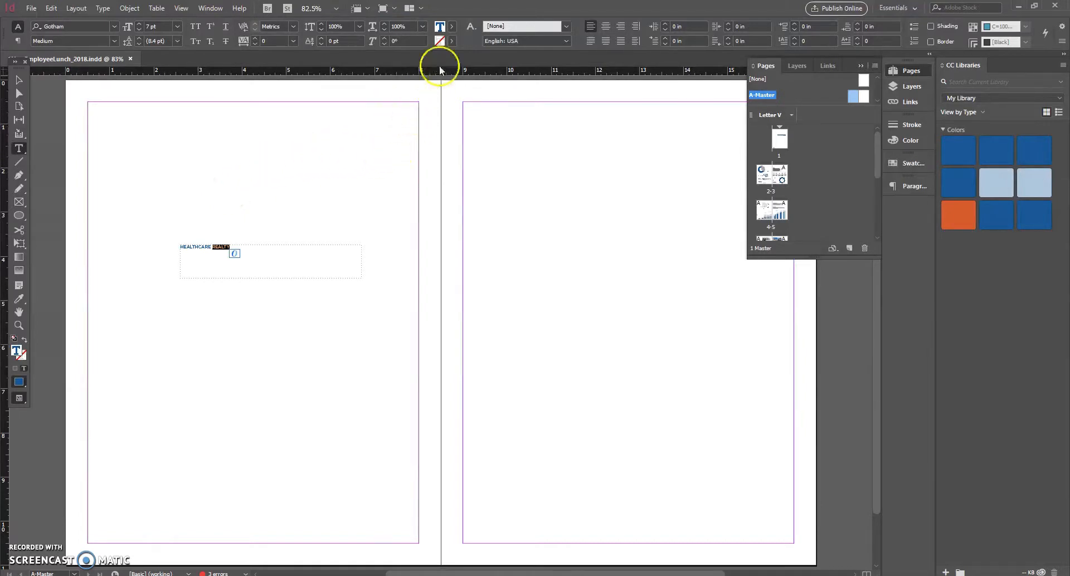
pyautogui.click(453, 27)
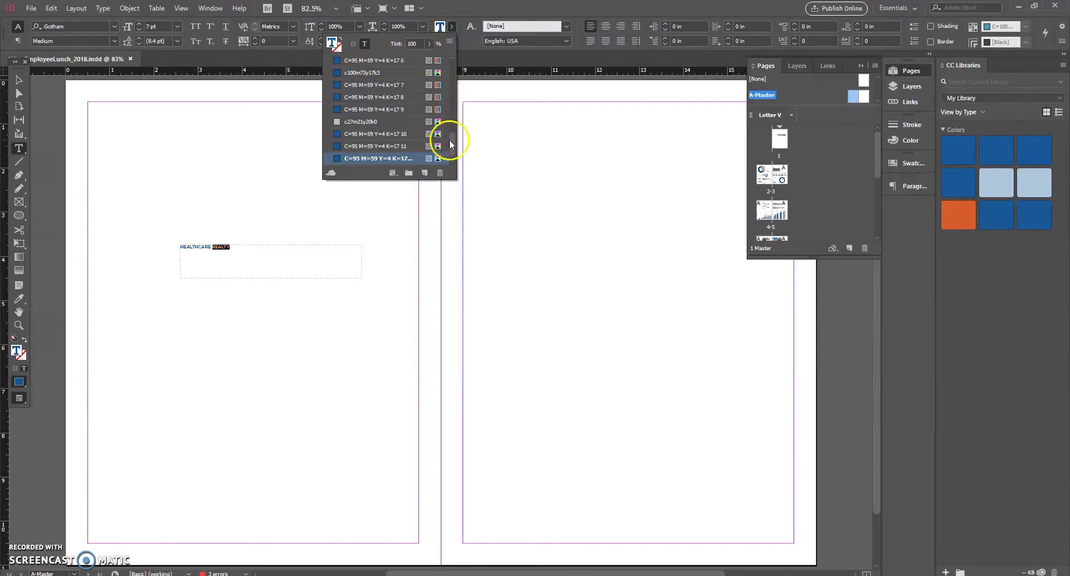
pyautogui.moveTo(449, 140); pyautogui.dragTo(453, 52)
pyautogui.click(370, 99)
pyautogui.click(415, 44)
pyautogui.moveTo(417, 43); pyautogui.dragTo(389, 43)
pyautogui.write('50')
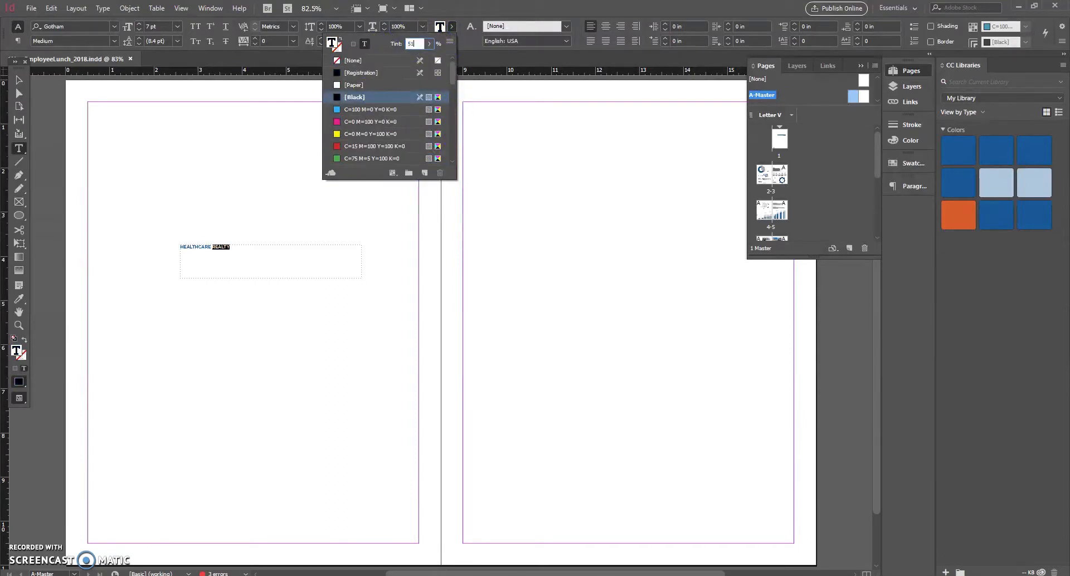
pyautogui.press('Return')
pyautogui.click(260, 258)
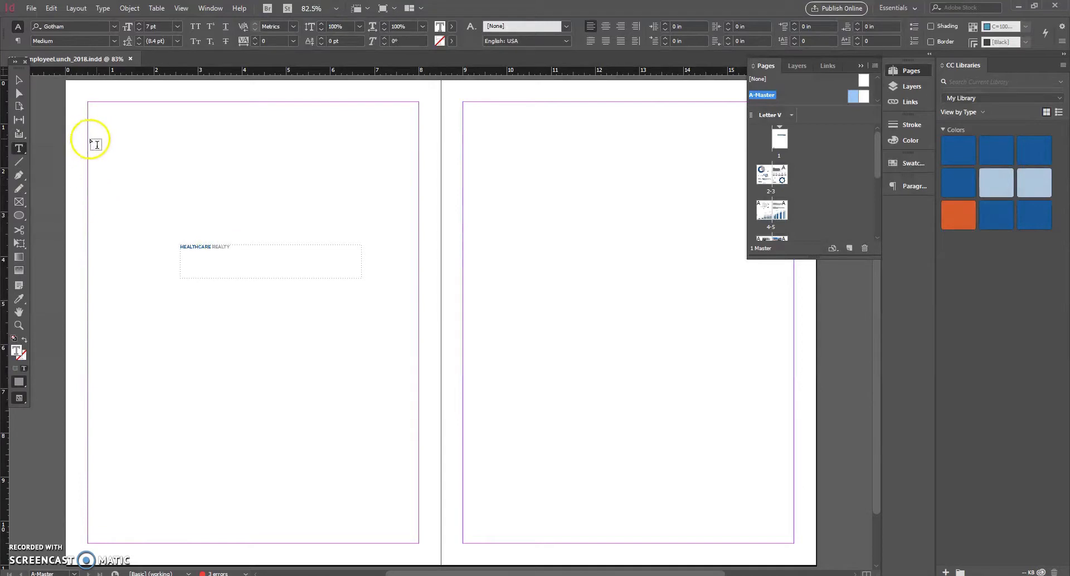
# Step: Shrink the HEALTHCARE REALTY text frame's width to fit its text, about 1.11 in
pyautogui.click(19, 80)
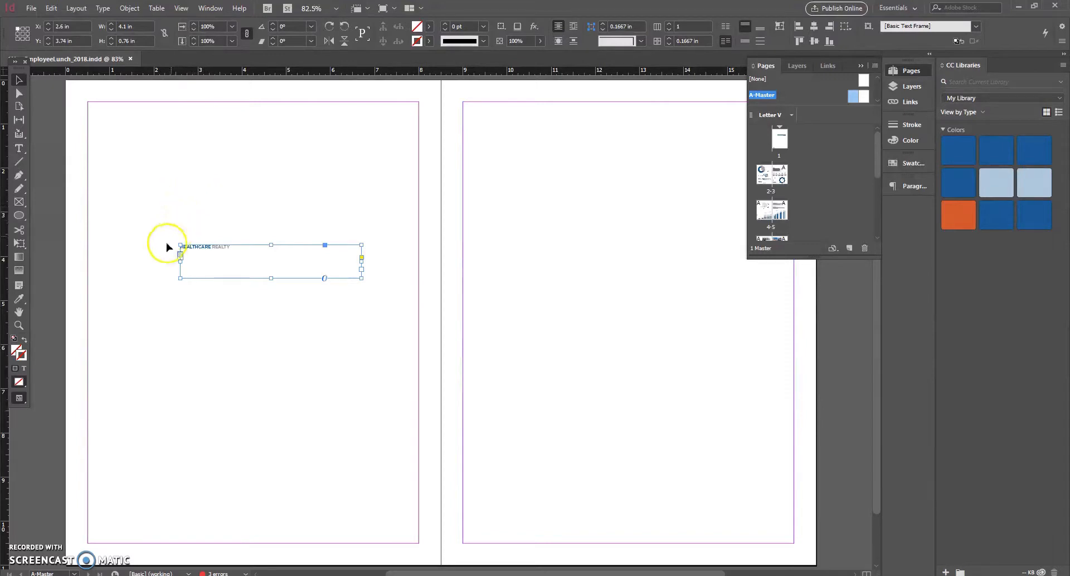
pyautogui.click(150, 284)
pyautogui.click(229, 262)
pyautogui.doubleClick(362, 269)
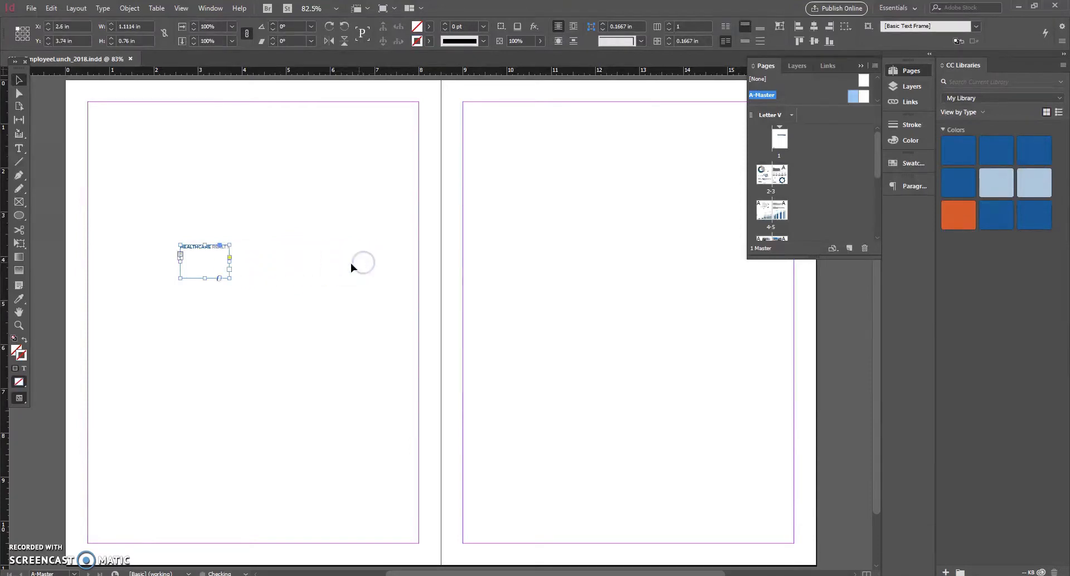
# Step: Fit the HEALTHCARE REALTY frame's height to its text and place its left corner at X 0.5 in, Y 10.5 in
pyautogui.doubleClick(205, 277)
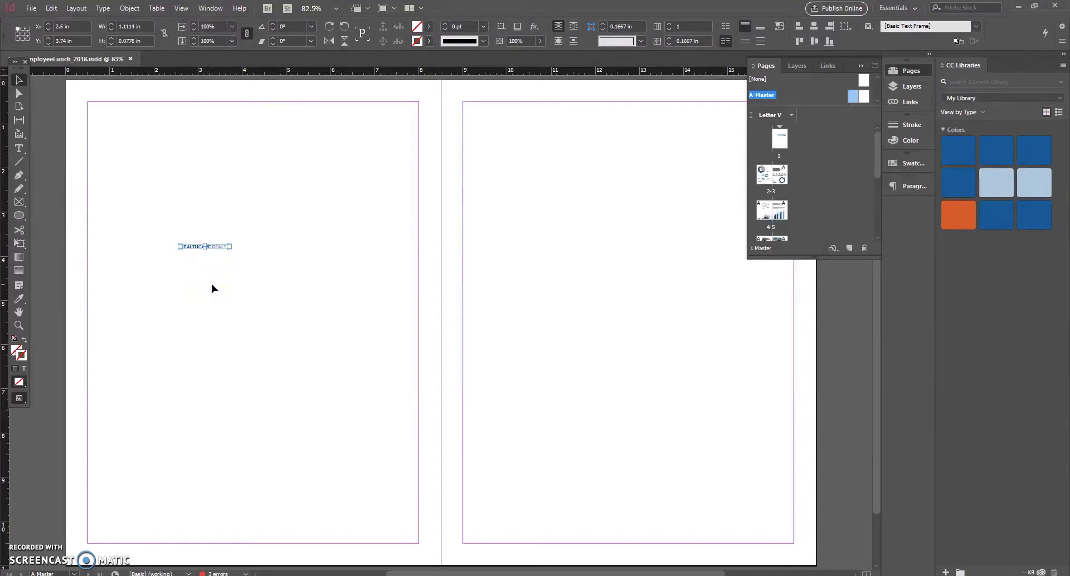
pyautogui.moveTo(200, 245)
pyautogui.mouseDown()
pyautogui.moveTo(178, 264)
pyautogui.moveTo(143, 419)
pyautogui.mouseUp()
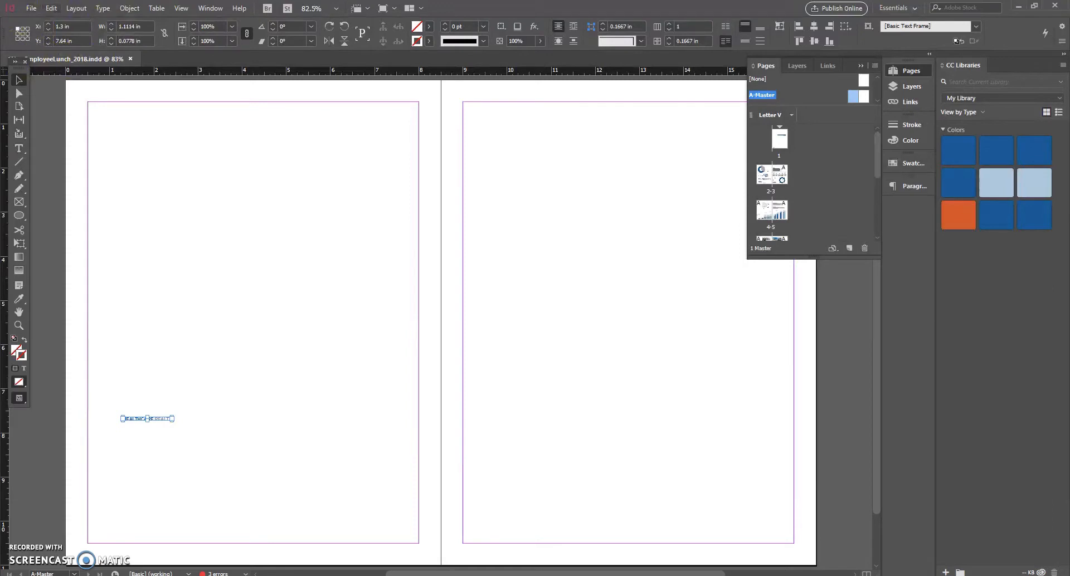
pyautogui.click(18, 29)
pyautogui.click(71, 27)
pyautogui.write('0.5')
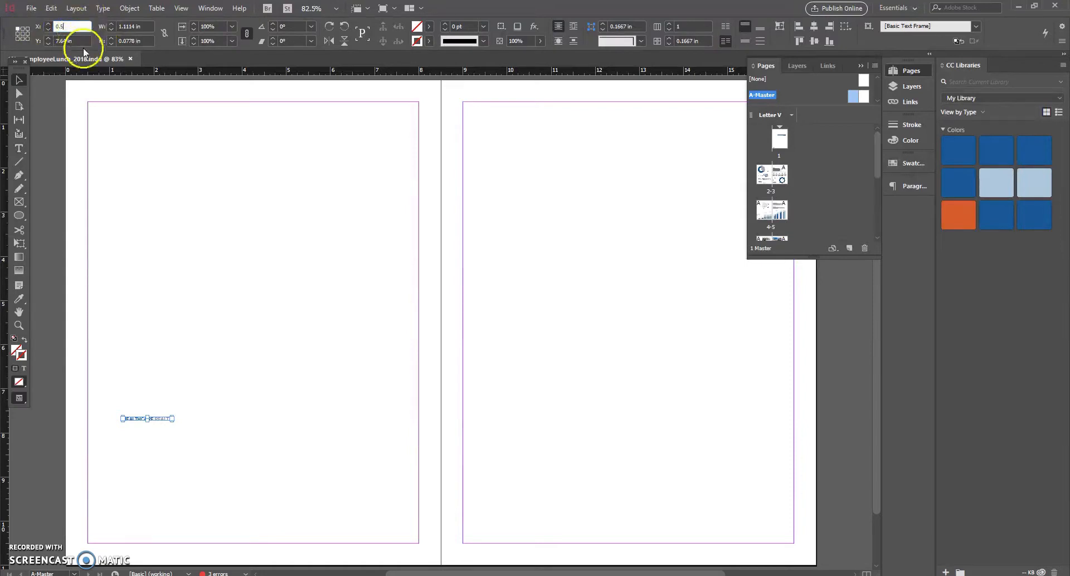
pyautogui.press('Tab')
pyautogui.write('10.')
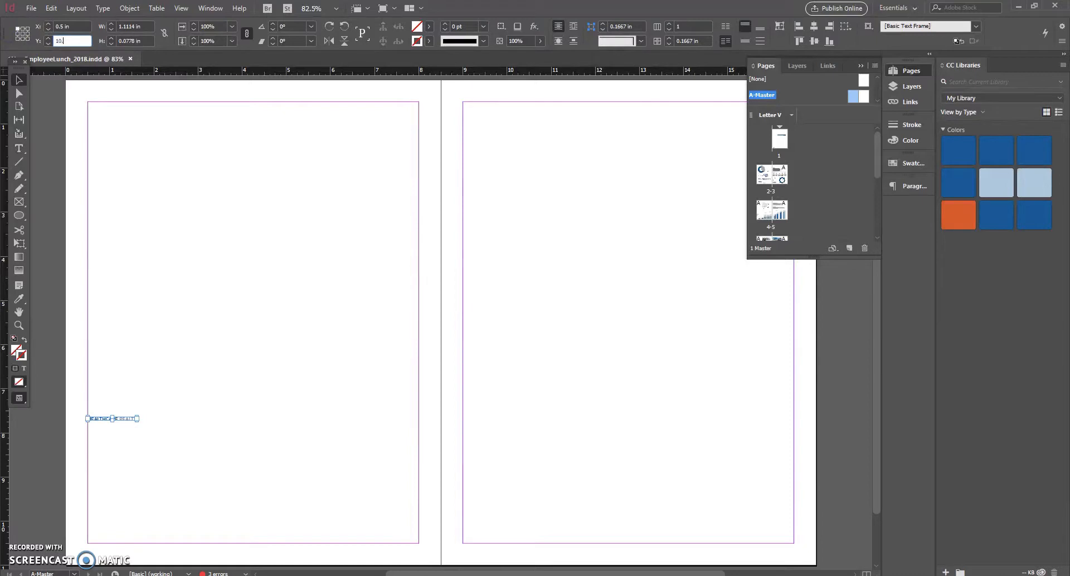
pyautogui.write('5')
pyautogui.press('Return')
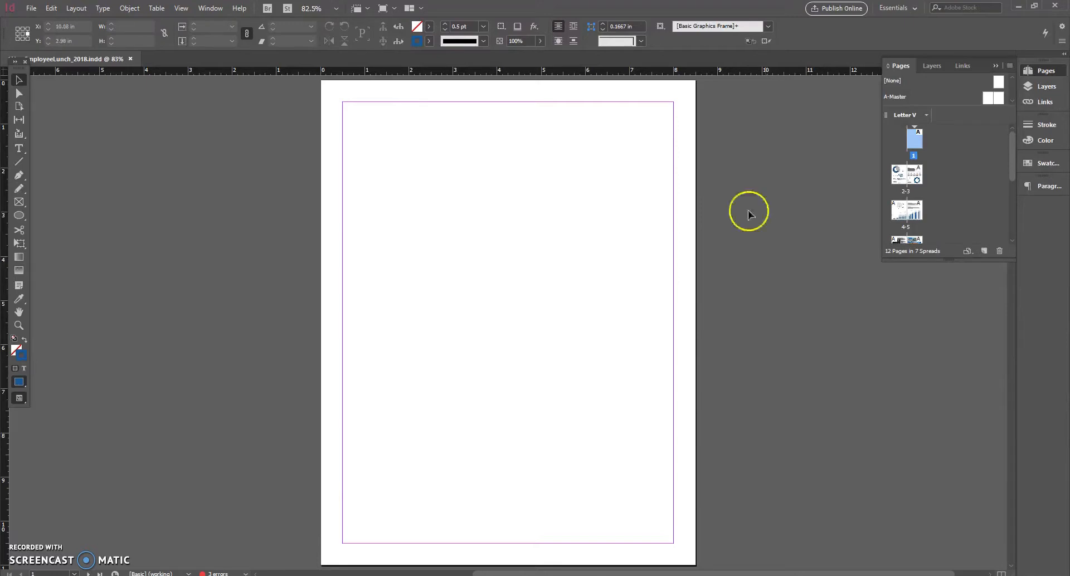
# Step: Draw a text frame about 6.1 by 1.88 in on page 1 containing "New Employee Lunch" and "NOVEMBER 15, 2018" on two lines
pyautogui.click(19, 148)
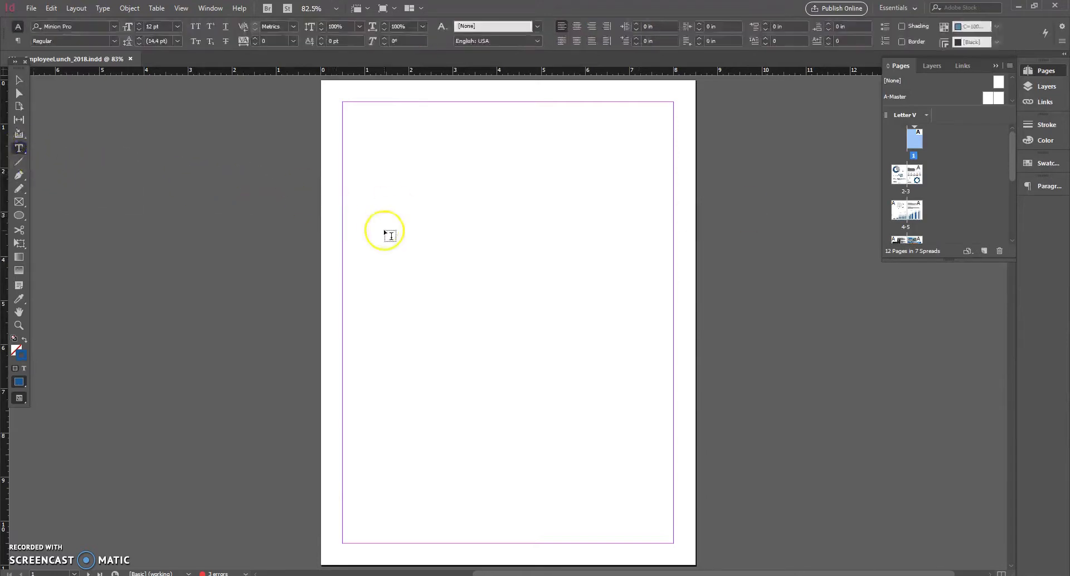
pyautogui.moveTo(391, 197); pyautogui.dragTo(661, 280)
pyautogui.click(461, 240)
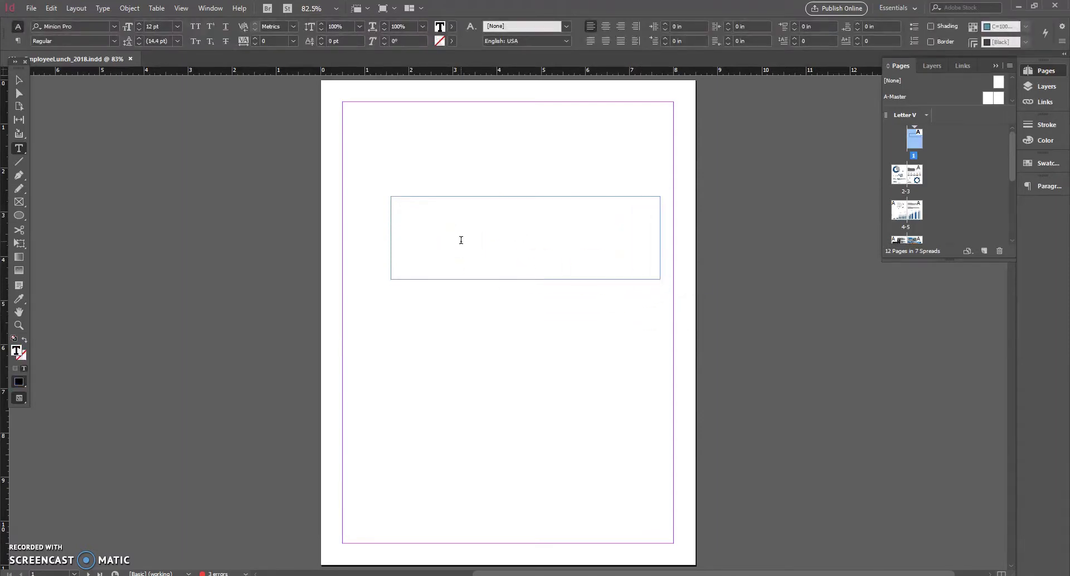
pyautogui.write('New Employee Lunch ')
pyautogui.write('NOVEMBER')
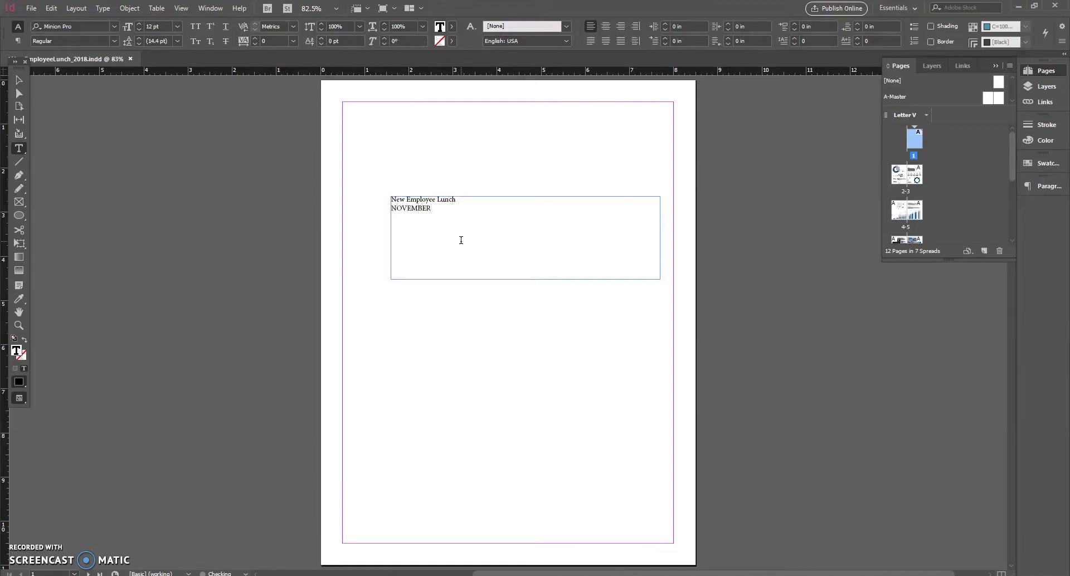
pyautogui.write(' 15, 201')
pyautogui.click(466, 238)
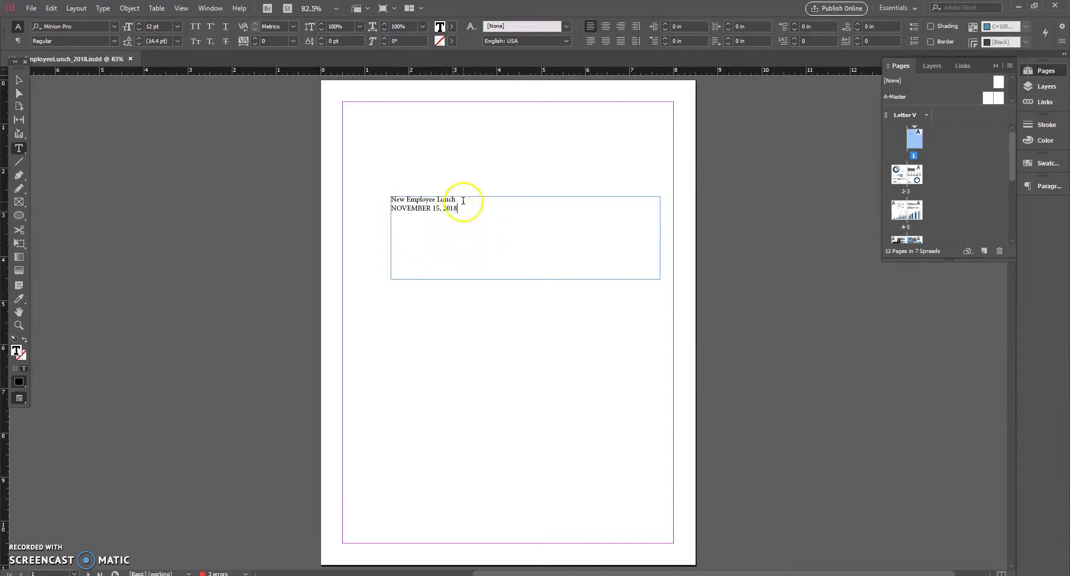
# Step: Format the "New Employee Lunch" title line in Gotham Light at 30 pt
pyautogui.moveTo(463, 201); pyautogui.dragTo(373, 192)
pyautogui.click(114, 27)
pyautogui.click(69, 150)
pyautogui.click(113, 41)
pyautogui.click(76, 51)
pyautogui.press('Tab')
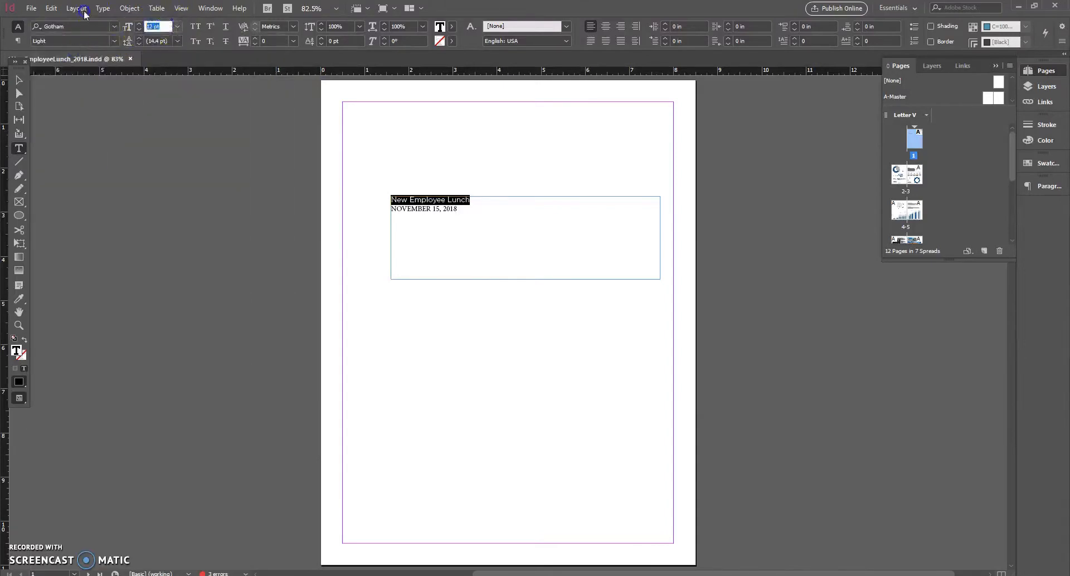
pyautogui.write('8')
pyautogui.press('Return')
# Step: Format the "NOVEMBER 15, 2018" date line in Gotham Medium at 10 pt
pyautogui.moveTo(459, 219); pyautogui.dragTo(328, 220)
pyautogui.click(114, 26)
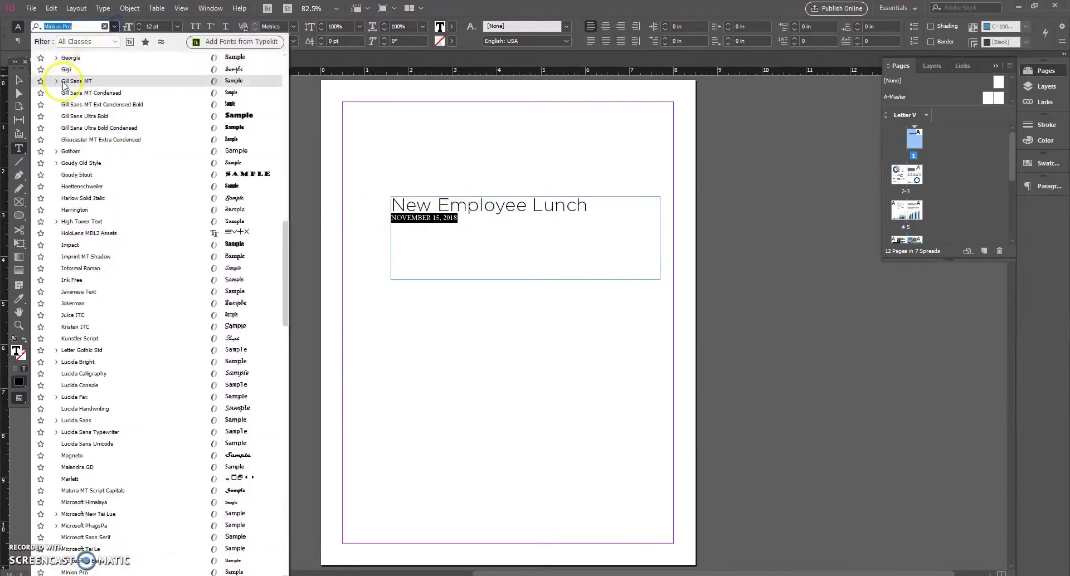
pyautogui.click(81, 151)
pyautogui.click(114, 41)
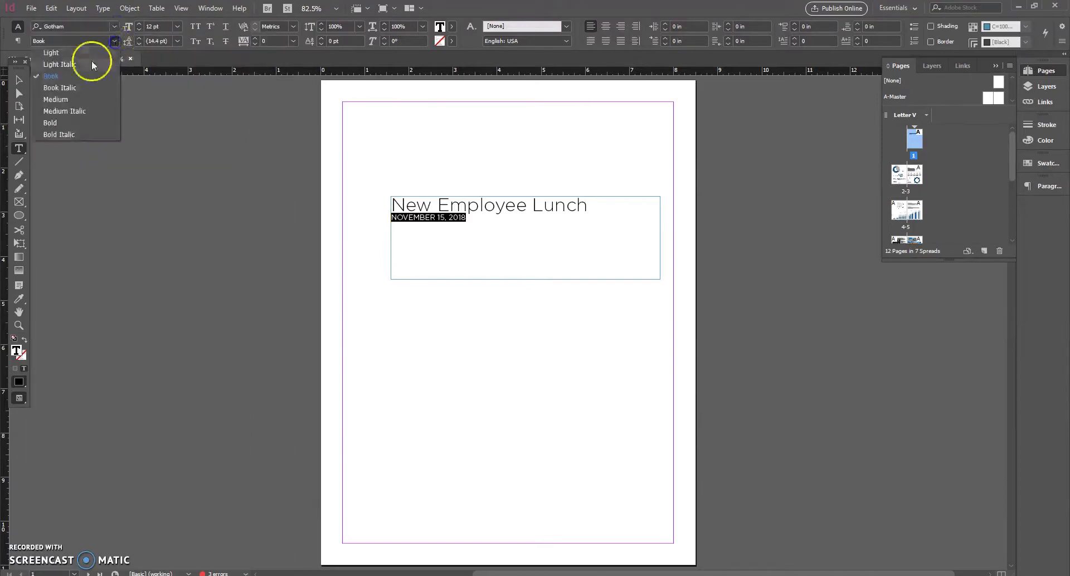
pyautogui.click(61, 91)
pyautogui.click(177, 27)
pyautogui.click(161, 87)
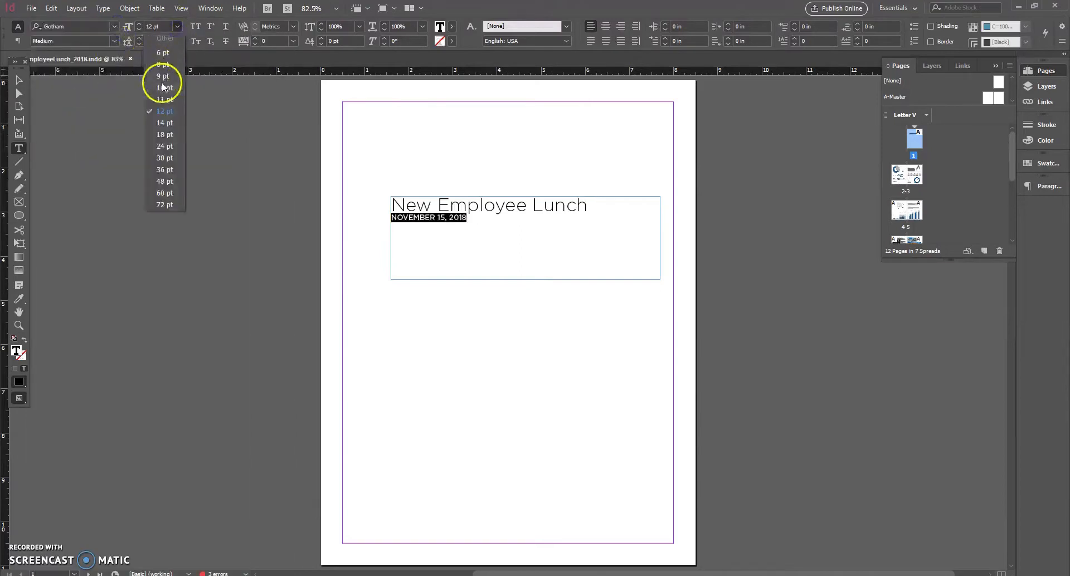
# Step: Color the "New Employee Lunch" title with the C=95 M=59 Y=4 K=17 swatch
pyautogui.moveTo(596, 208); pyautogui.dragTo(382, 204)
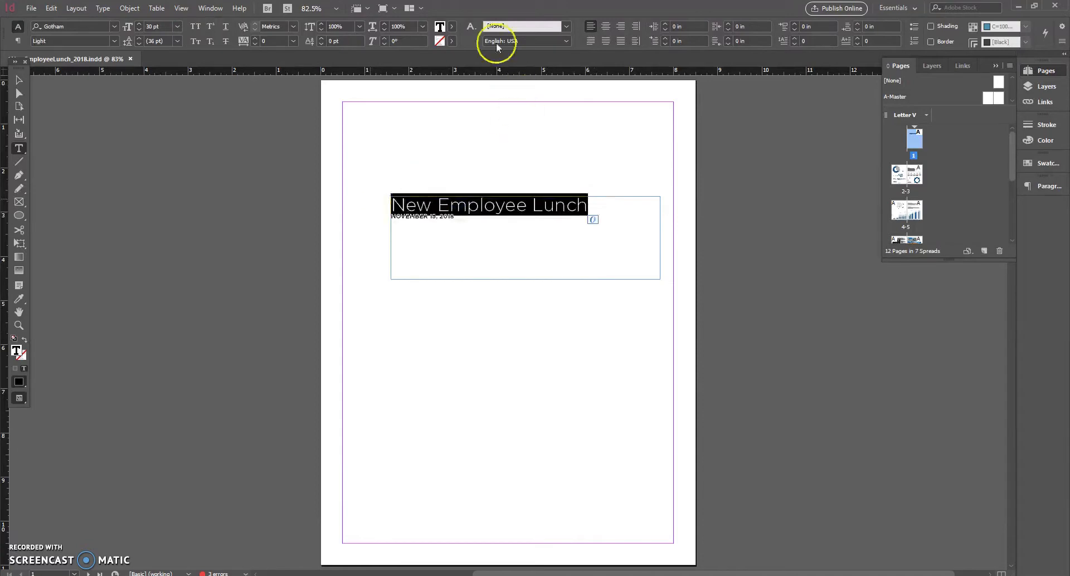
pyautogui.click(451, 27)
pyautogui.scroll(-1, 385, 119)
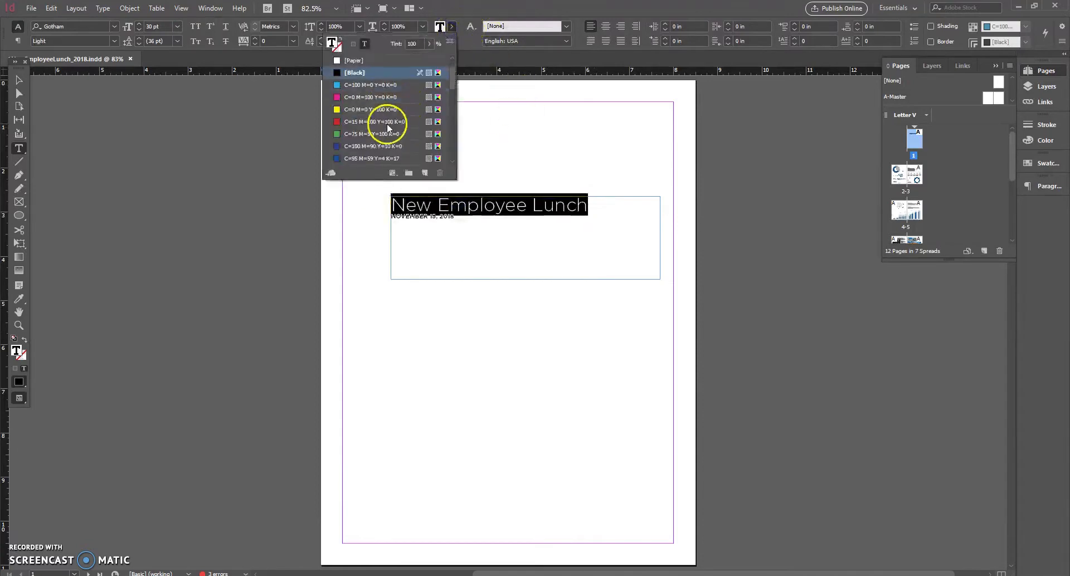
pyautogui.click(372, 159)
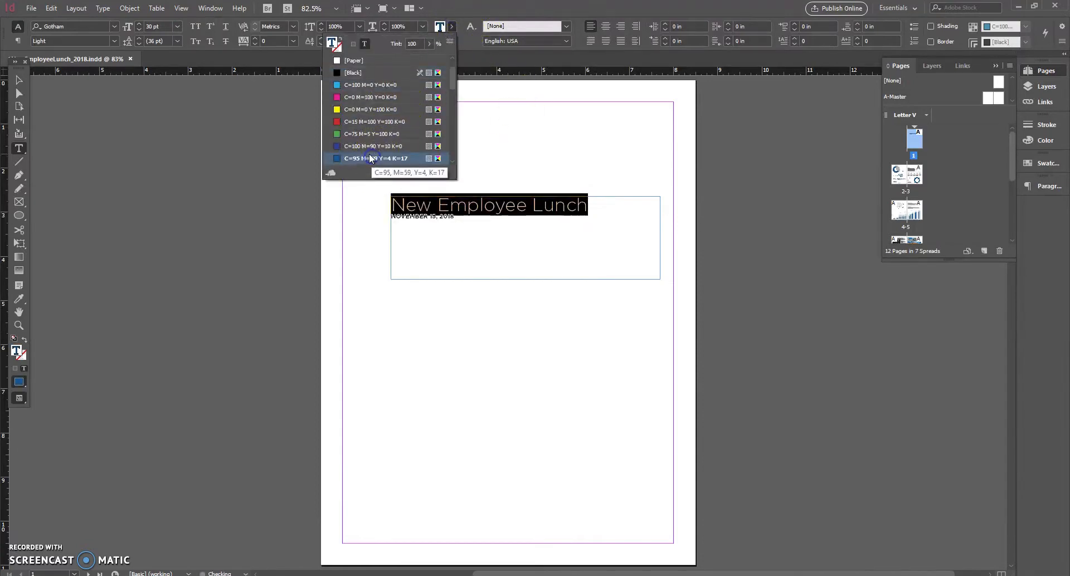
# Step: Set the date line's Black text color to a 70% tint
pyautogui.click(467, 217)
pyautogui.moveTo(466, 217); pyautogui.dragTo(361, 219)
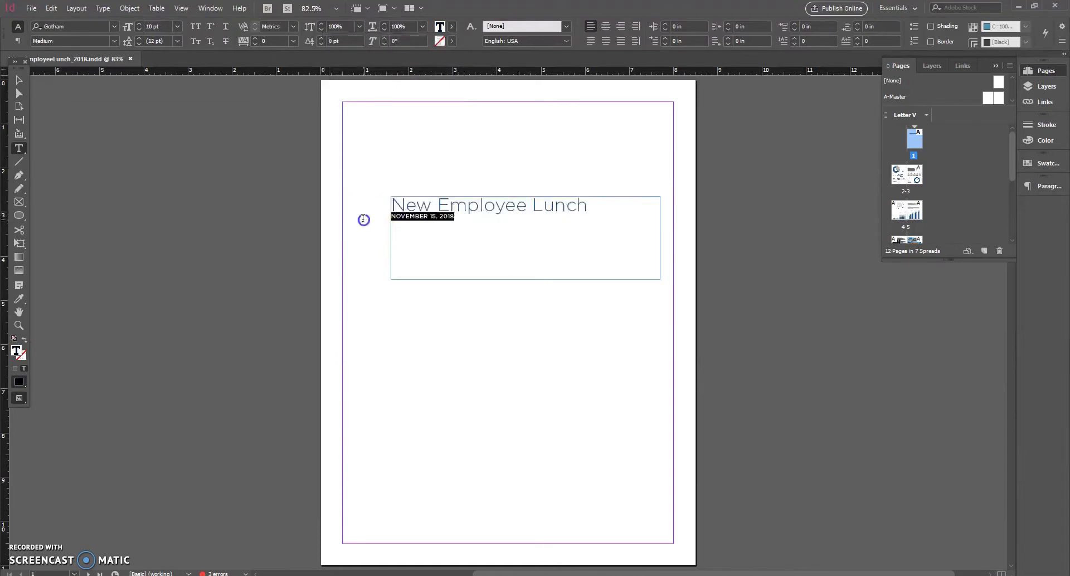
pyautogui.click(451, 27)
pyautogui.click(421, 45)
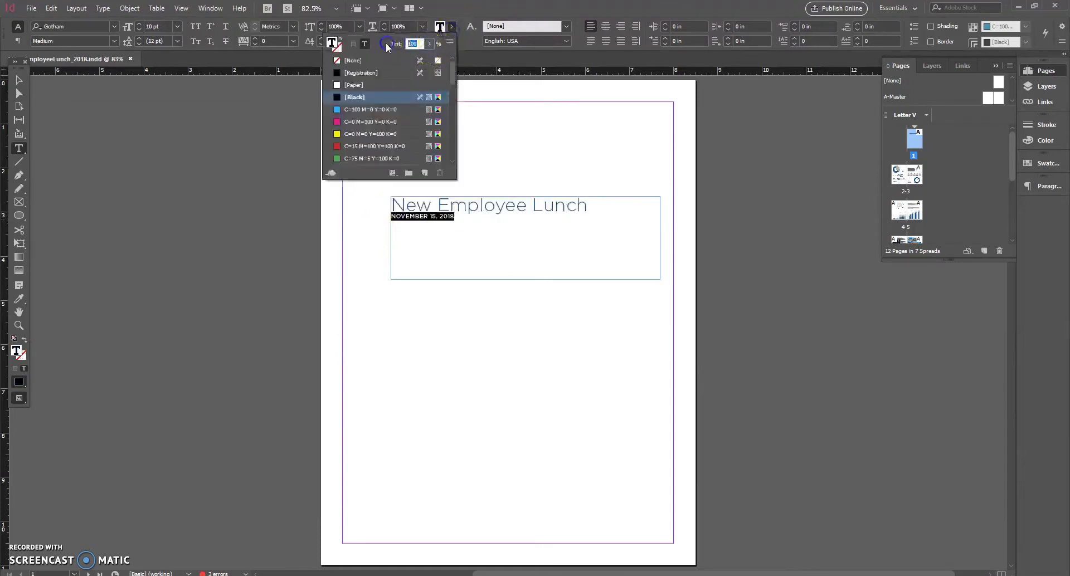
pyautogui.write('70')
pyautogui.press('Return')
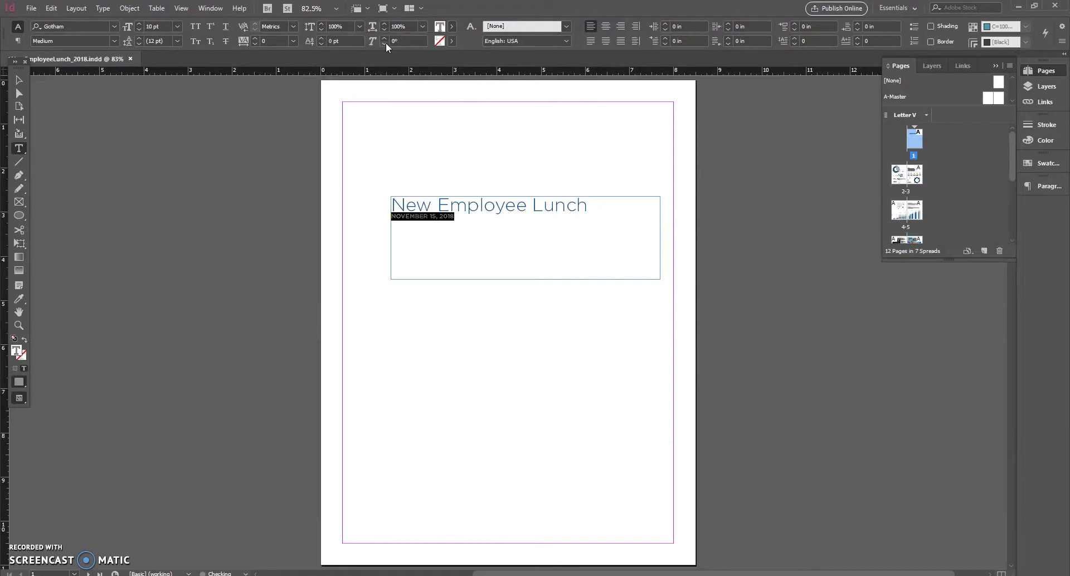
pyautogui.click(466, 222)
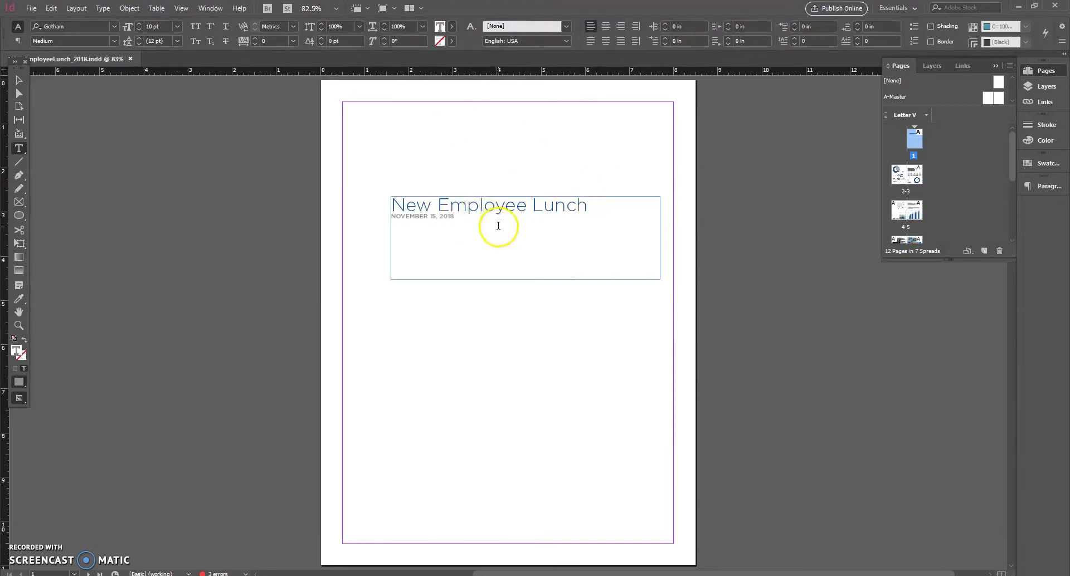
# Step: Align both lines of the title frame to the right and add 0.125 in of space before the date line
pyautogui.hotkey('ctrl', 'a')
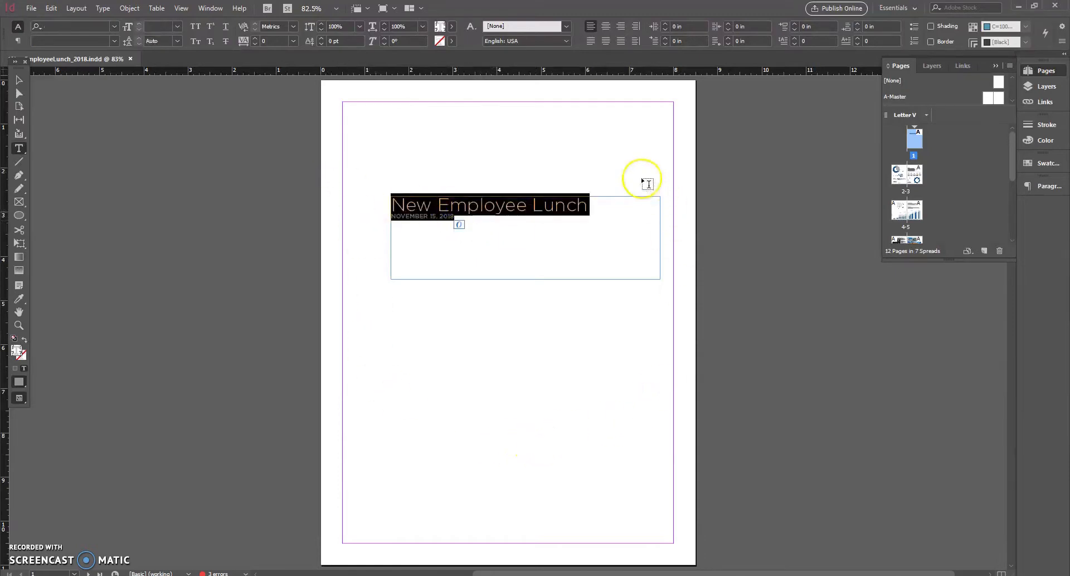
pyautogui.click(623, 27)
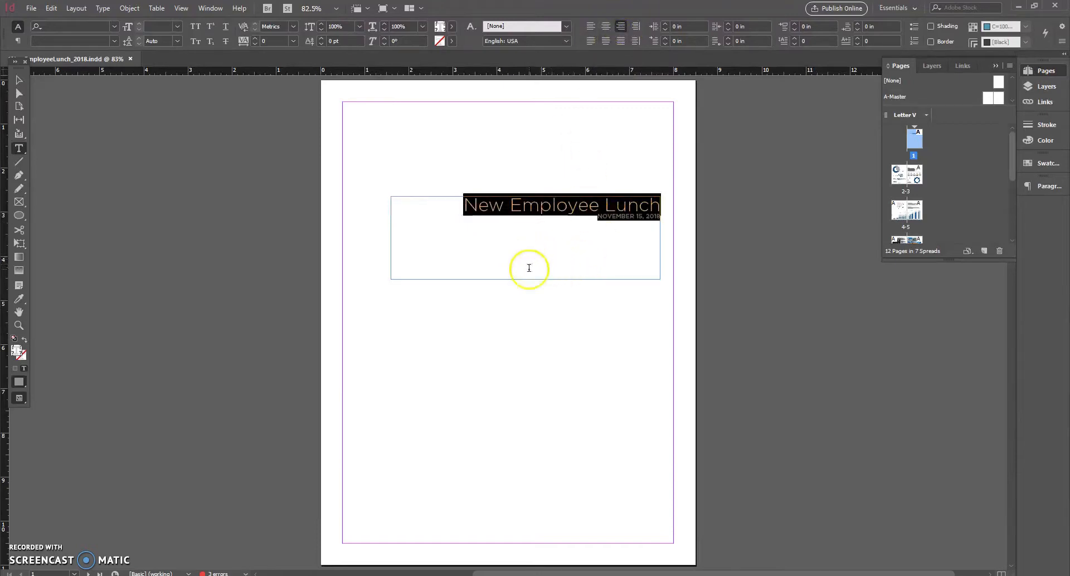
pyautogui.click(626, 215)
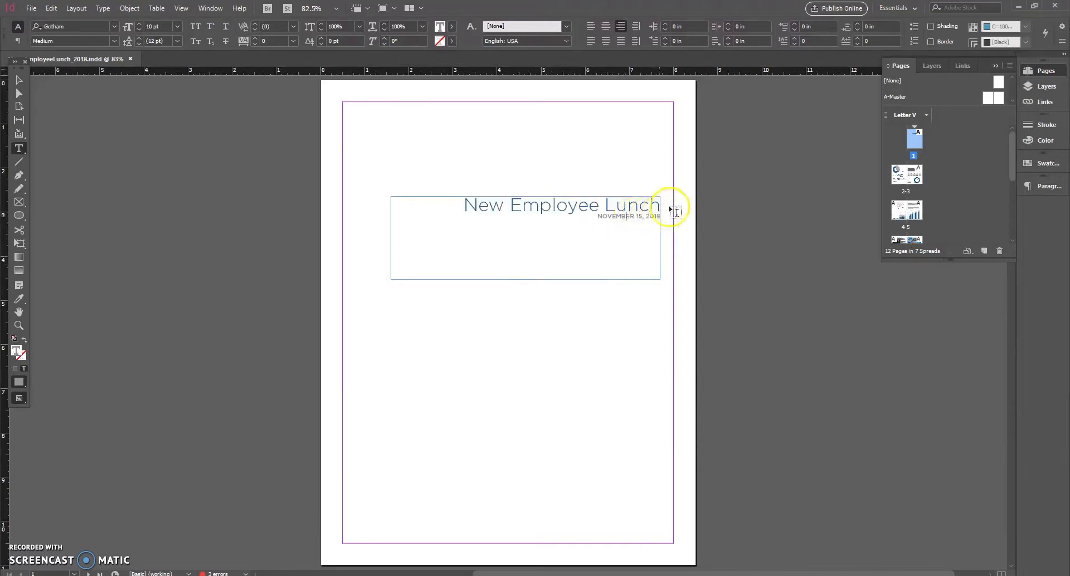
pyautogui.click(794, 28)
pyautogui.click(794, 28)
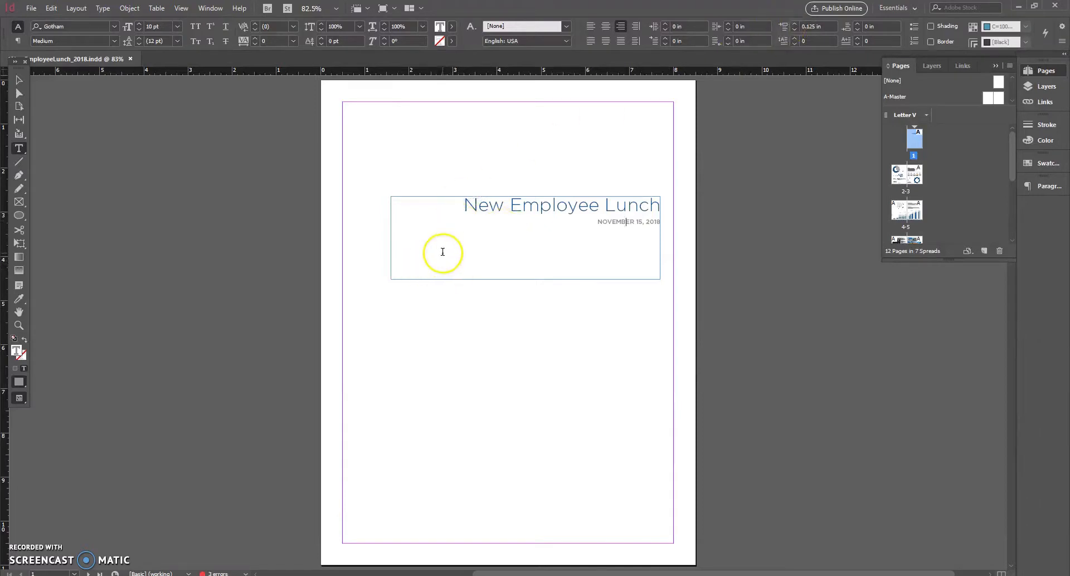
pyautogui.click(20, 84)
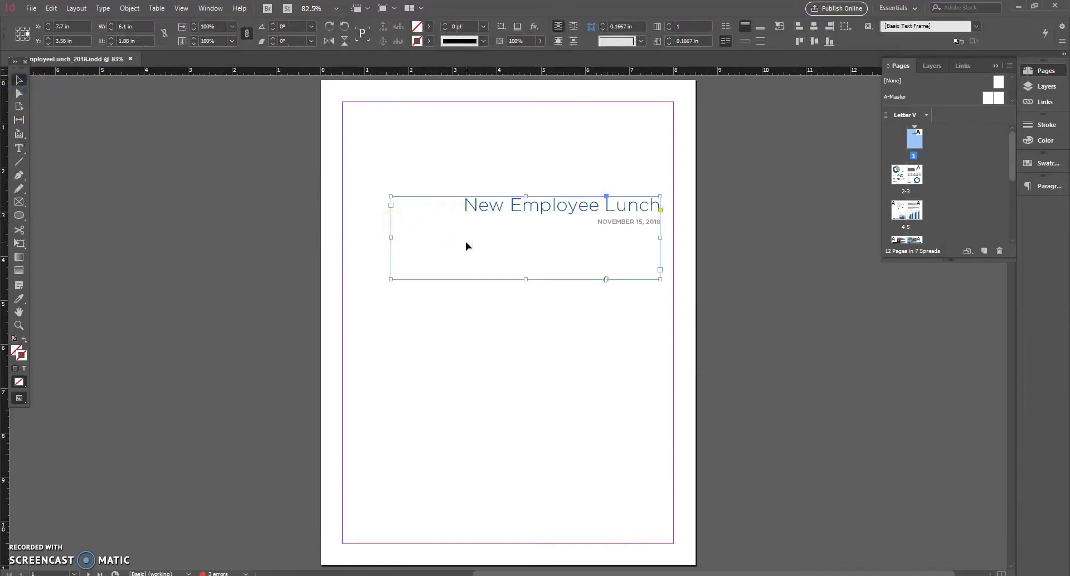
# Step: Nudge the title text frame slightly down and to the left on page 1
pyautogui.press('Down')
pyautogui.press('Down')
pyautogui.press('Down')
pyautogui.press('Right')
pyautogui.press('Right')
pyautogui.press('Down')
pyautogui.press('Down')
pyautogui.press('Down')
pyautogui.press('Down')
pyautogui.press('Left')
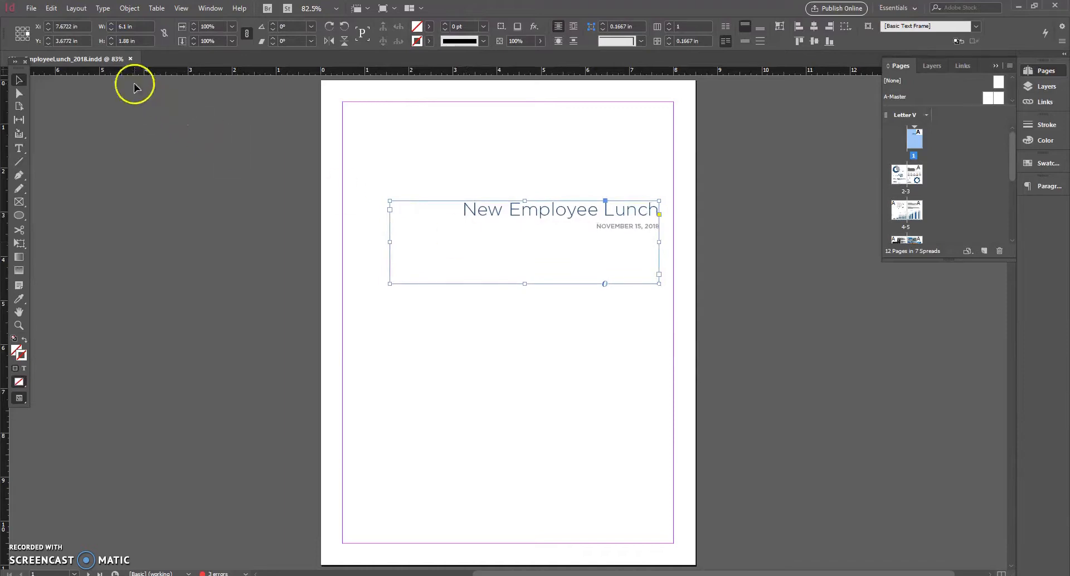
# Step: Try to position the title text frame by its left reference point at X 0.66 in
pyautogui.click(17, 33)
pyautogui.click(81, 26)
pyautogui.moveTo(81, 26); pyautogui.dragTo(46, 25)
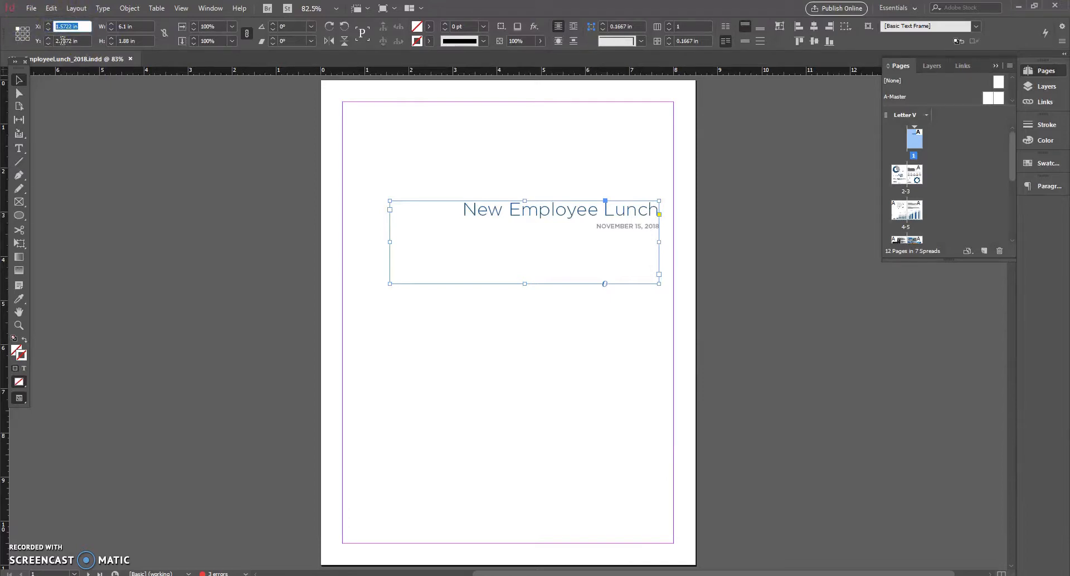
pyautogui.write('.66')
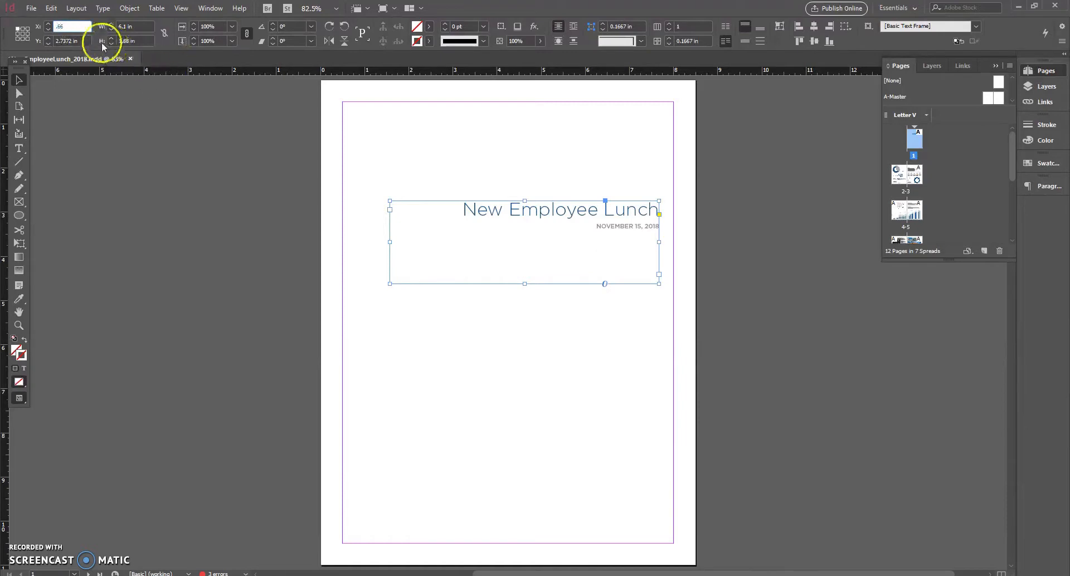
pyautogui.press('Tab')
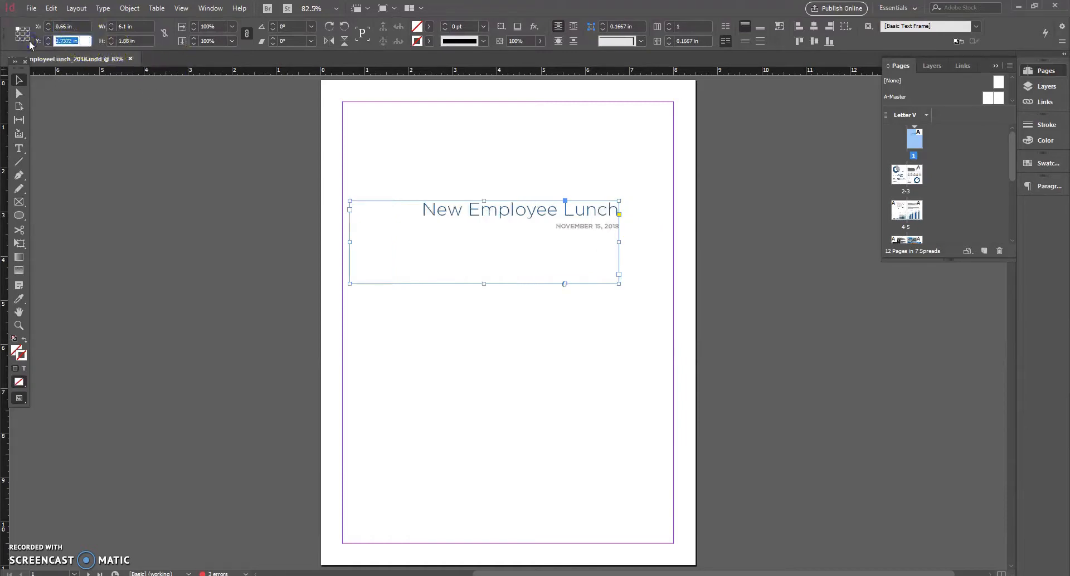
pyautogui.write('3.')
# Step: Position the title text frame by its right-center reference point at X 7.565 in, Y 4.08 in
pyautogui.click(28, 34)
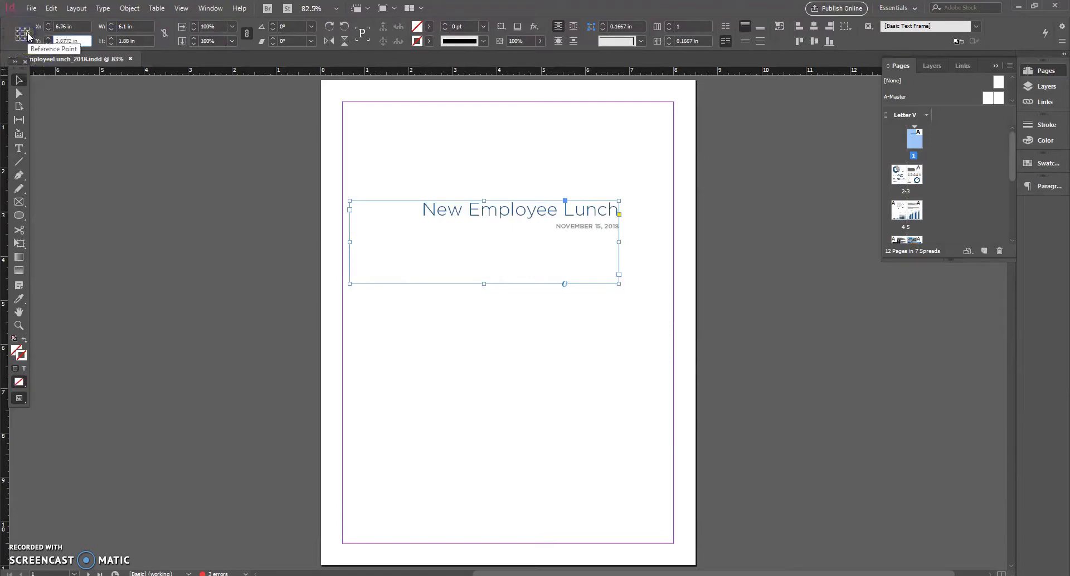
pyautogui.moveTo(79, 24); pyautogui.dragTo(19, 18)
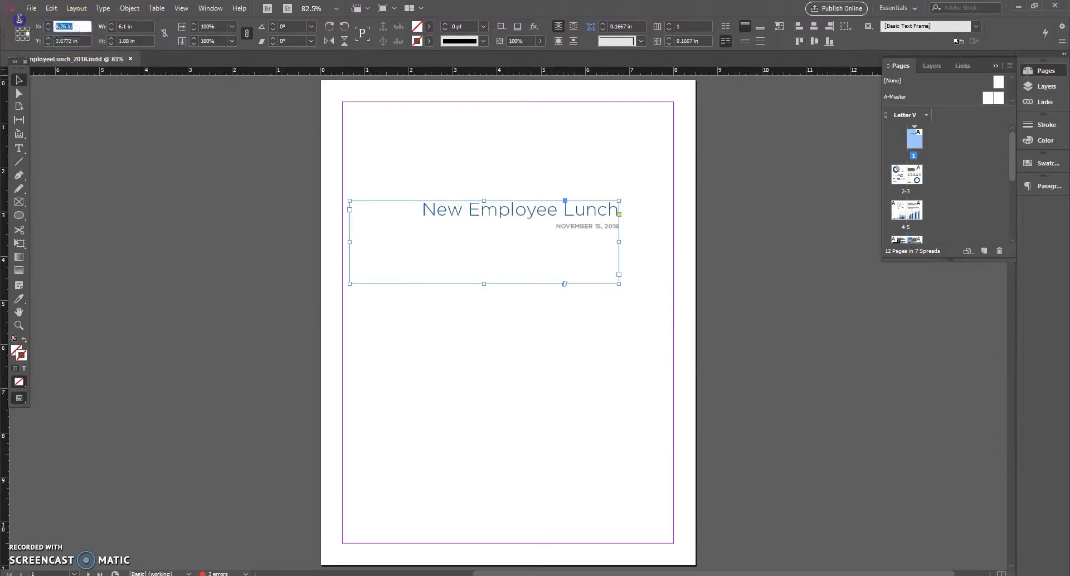
pyautogui.write('7.565')
pyautogui.press('Tab')
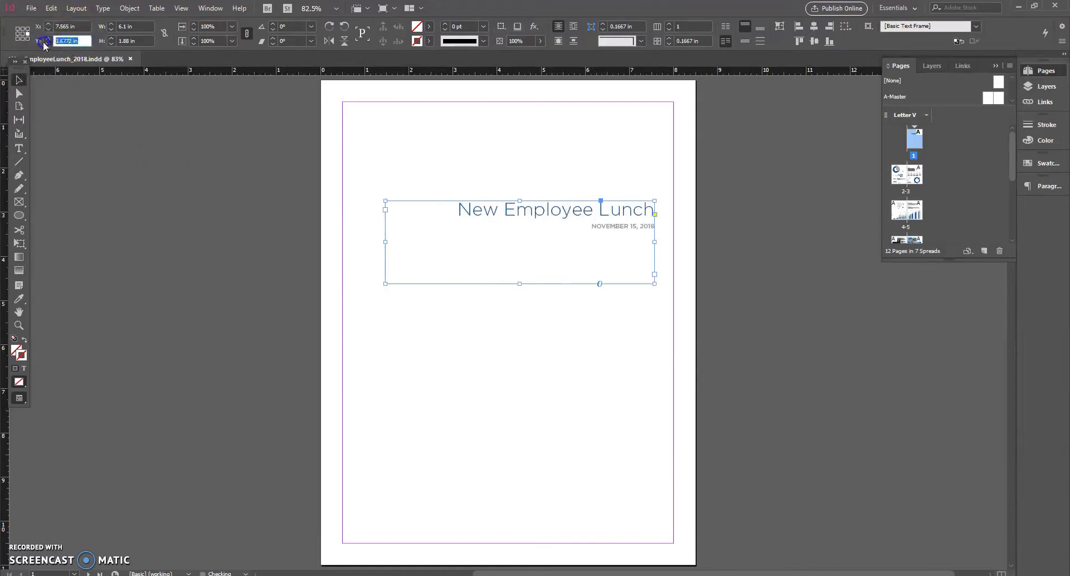
pyautogui.write('4.08')
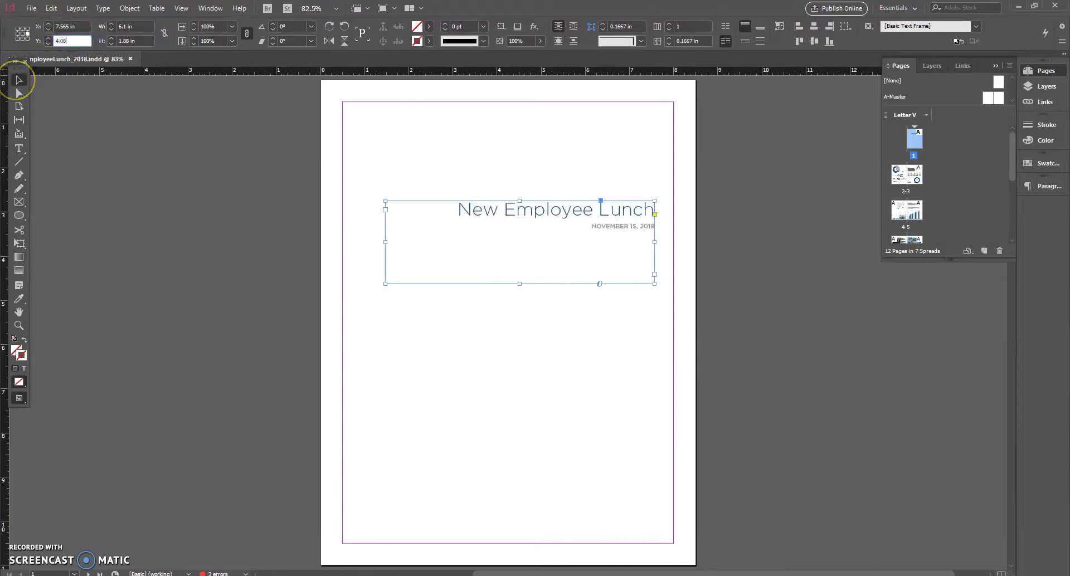
pyautogui.press('Return')
pyautogui.click(483, 351)
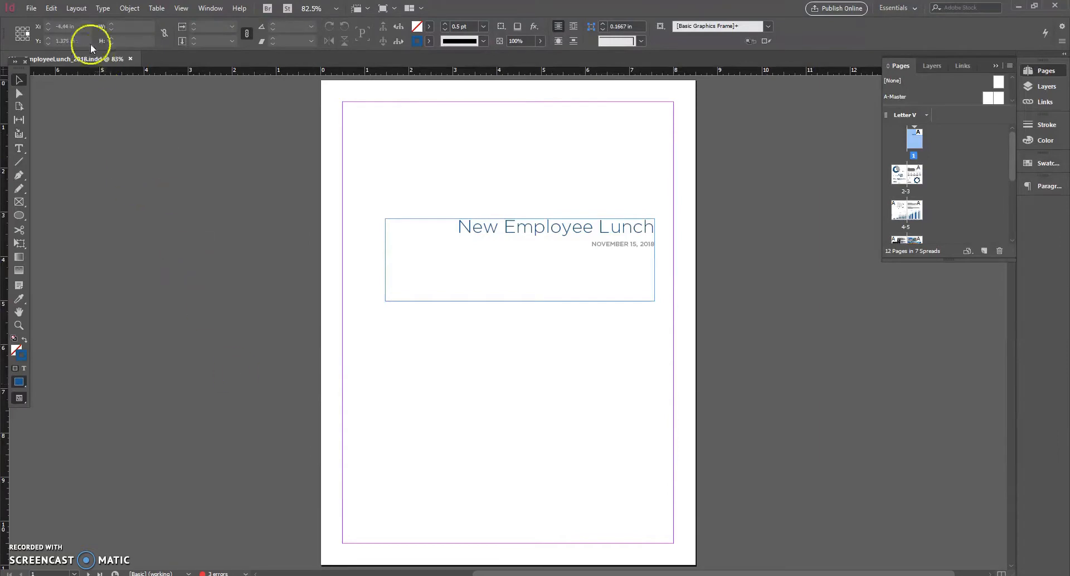
# Step: Place the HR Logo - CMYK file on page 1 below the title text frame
pyautogui.click(31, 7)
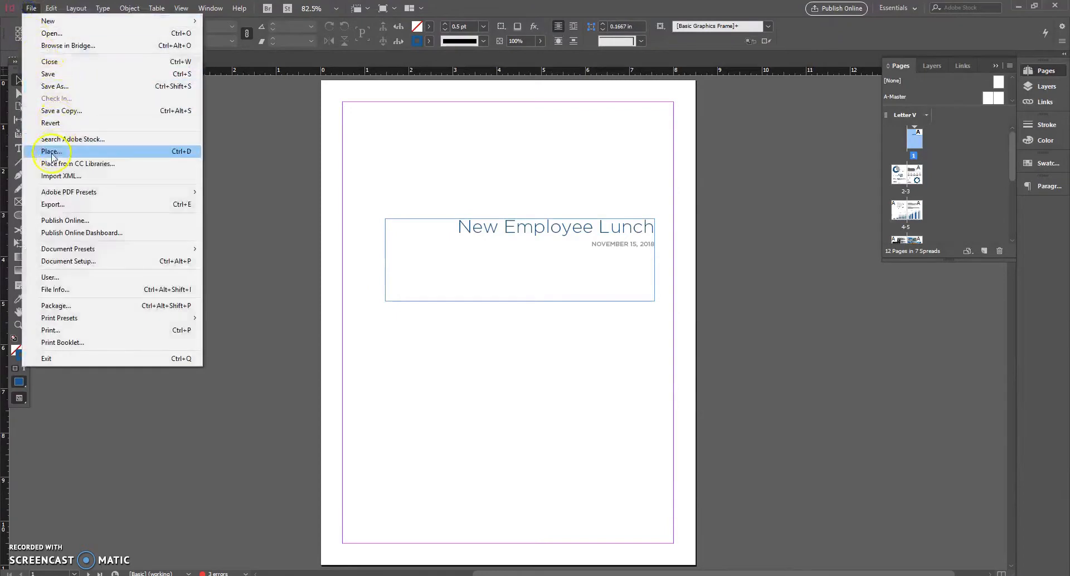
pyautogui.click(34, 151)
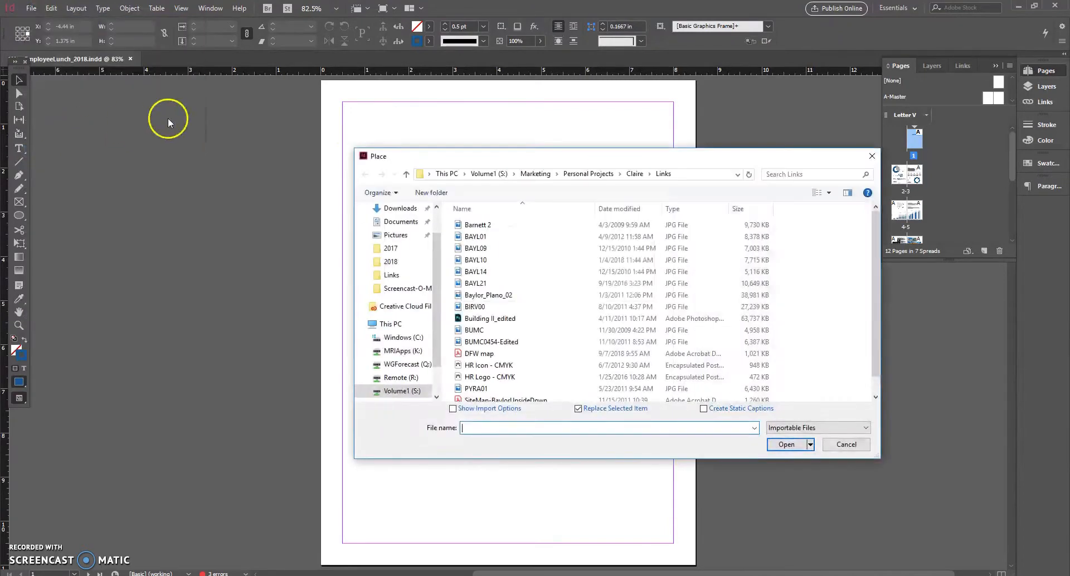
pyautogui.click(512, 378)
pyautogui.click(787, 444)
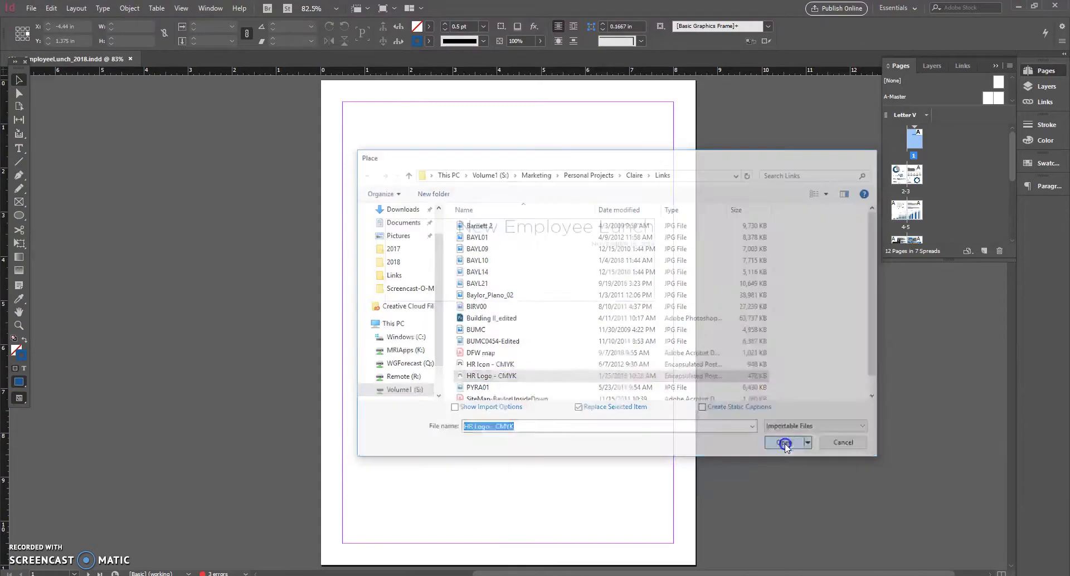
pyautogui.click(371, 339)
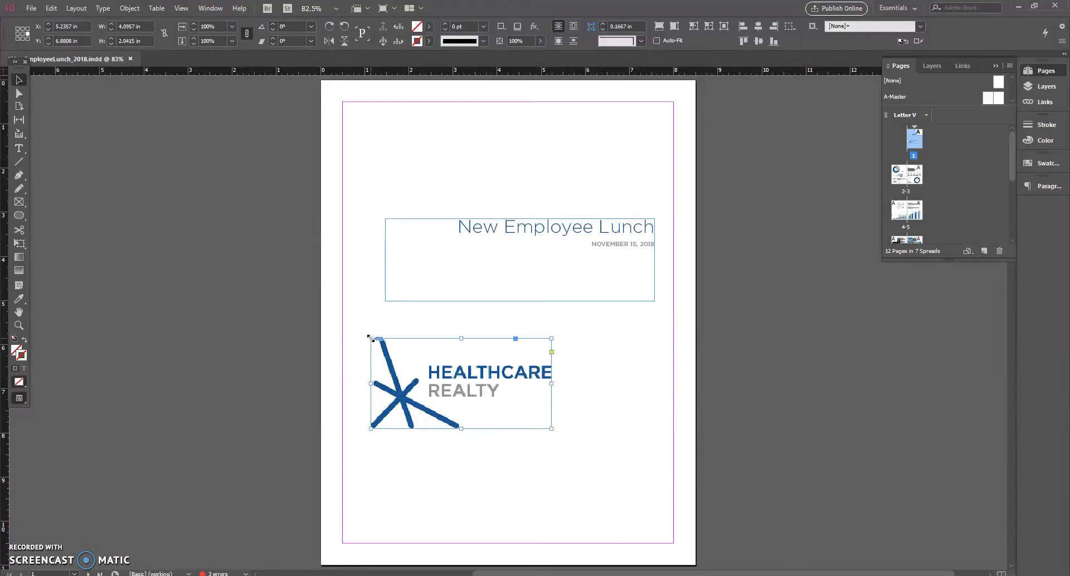
# Step: Scale the Healthcare Realty logo down proportionally to about 3.09 in wide by 1.54 in high
pyautogui.click(369, 339)
pyautogui.moveTo(369, 338); pyautogui.dragTo(414, 360)
pyautogui.click(475, 397)
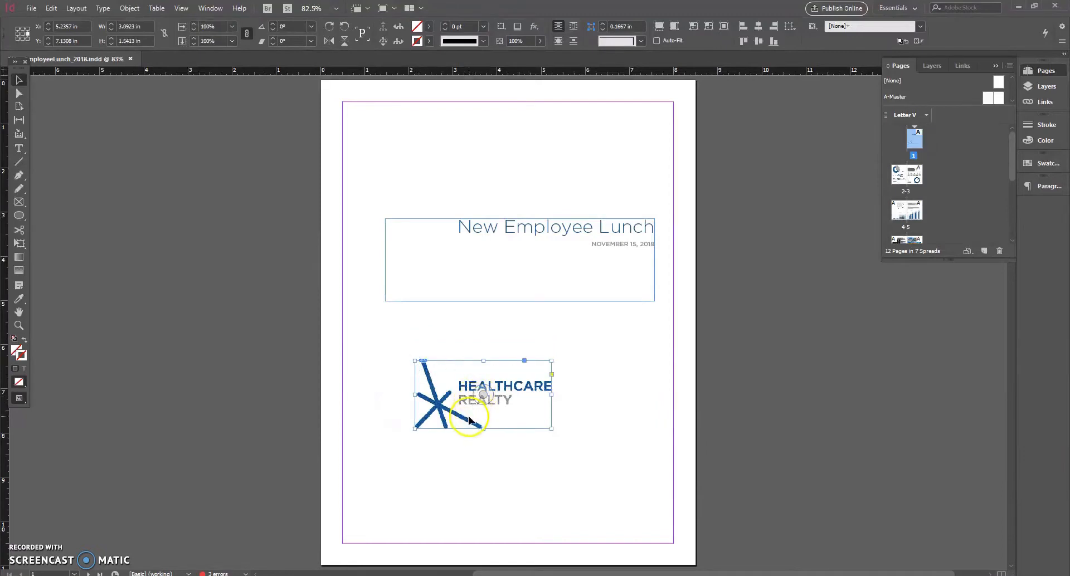
# Step: Move the logo into the lower-left corner of the cover page's margins and deselect it
pyautogui.click(19, 79)
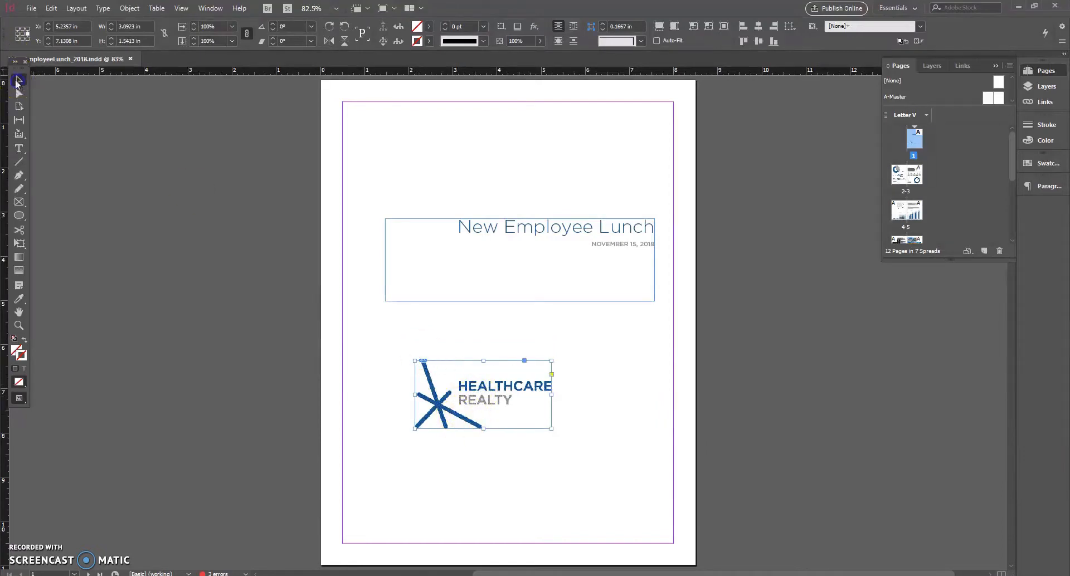
pyautogui.click(342, 358)
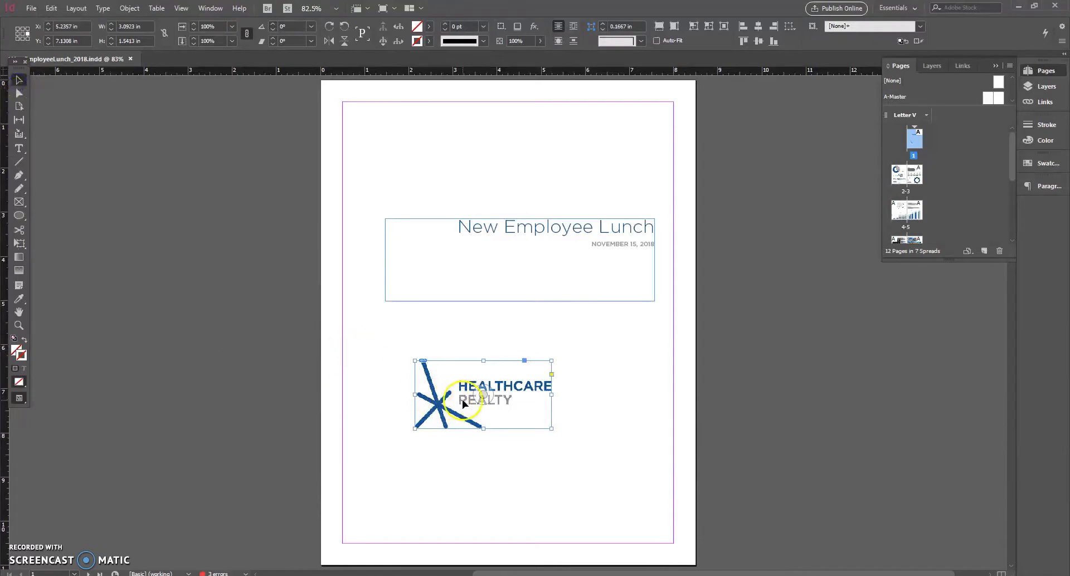
pyautogui.moveTo(465, 399)
pyautogui.mouseDown()
pyautogui.moveTo(353, 462)
pyautogui.moveTo(397, 518)
pyautogui.mouseUp()
pyautogui.click(88, 535)
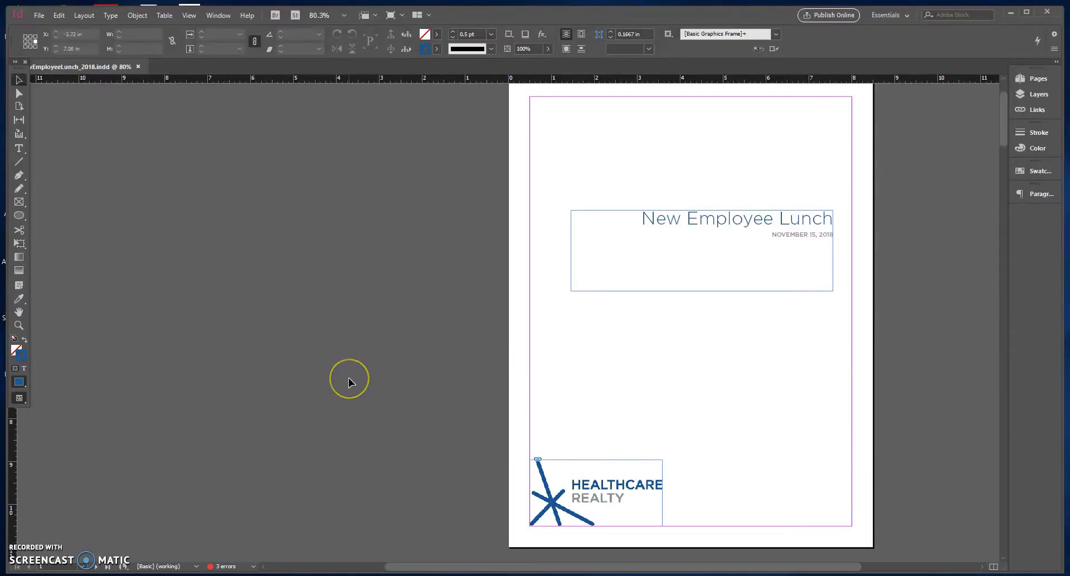
# Step: On the Profile page, draw a circular placeholder frame about 0.83 in wide above the first text block of the icon row
pyautogui.scroll(-15, 380, 309)
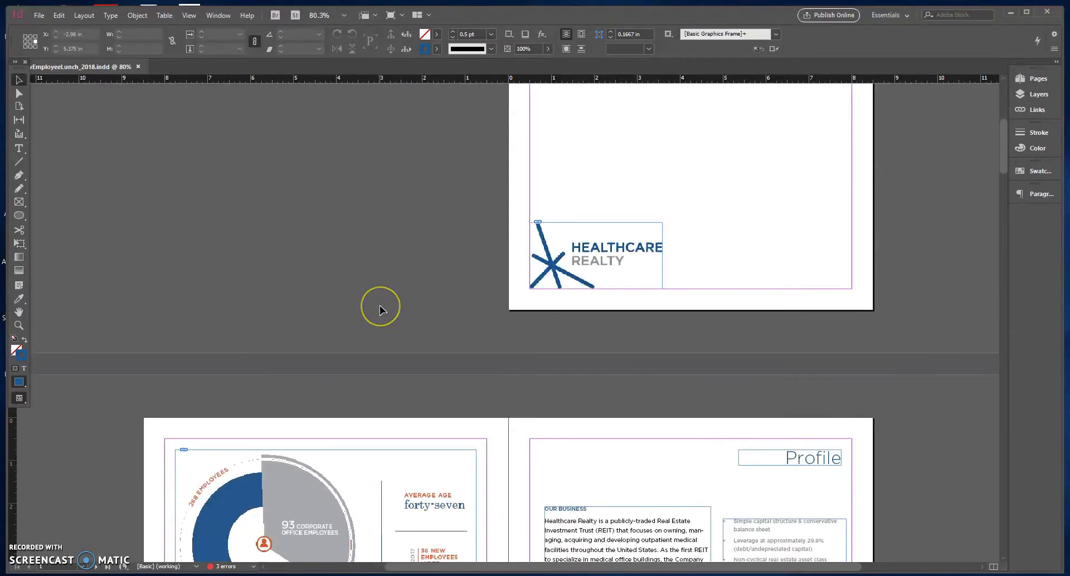
pyautogui.scroll(-8, 379, 305)
pyautogui.scroll(14, 380, 305)
pyautogui.scroll(-10, 380, 310)
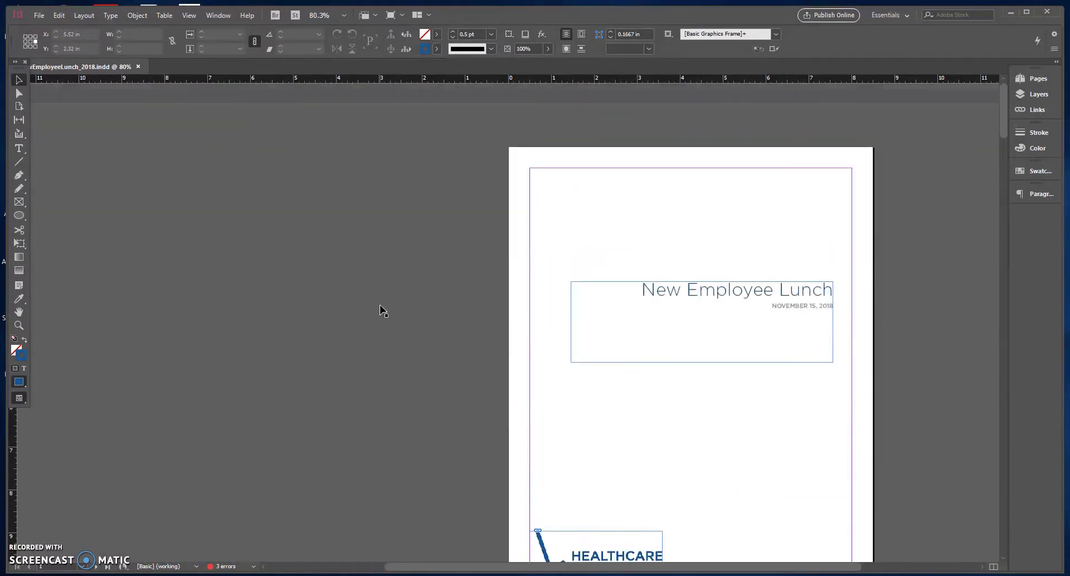
pyautogui.click(1023, 78)
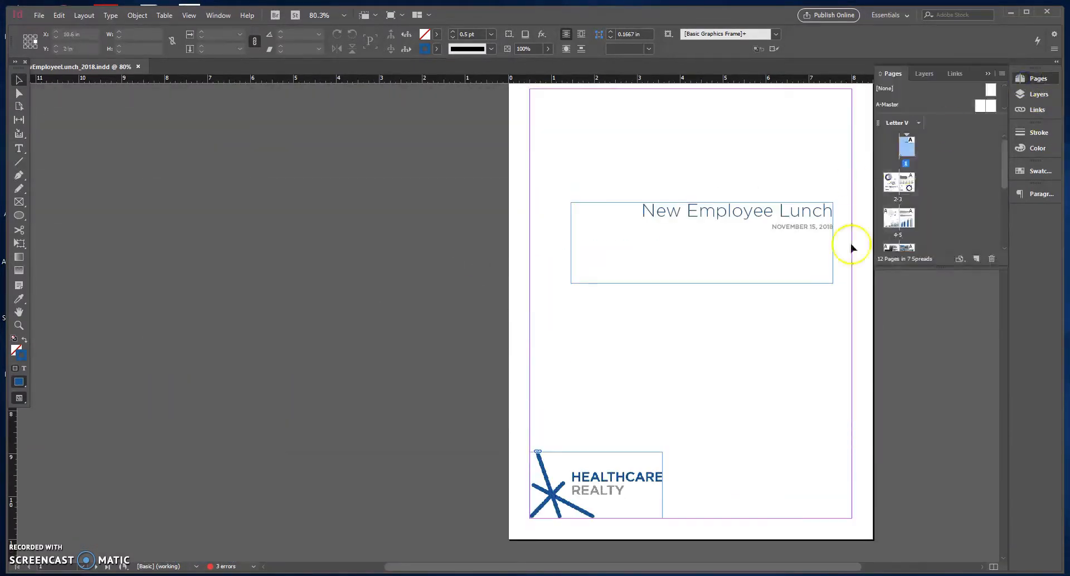
pyautogui.click(978, 260)
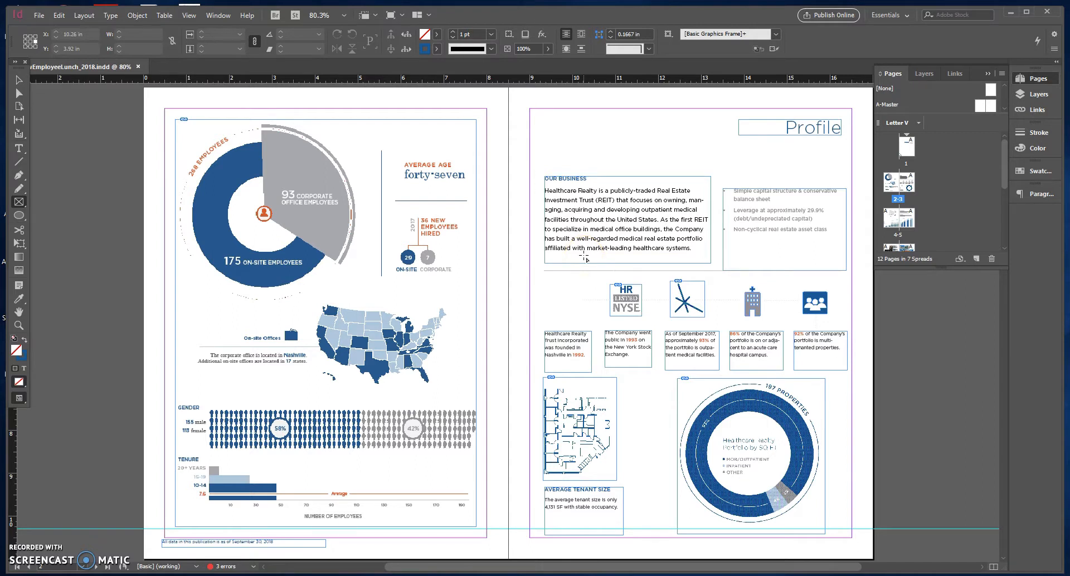
pyautogui.click(18, 202)
pyautogui.click(54, 228)
pyautogui.moveTo(542, 286); pyautogui.dragTo(591, 320)
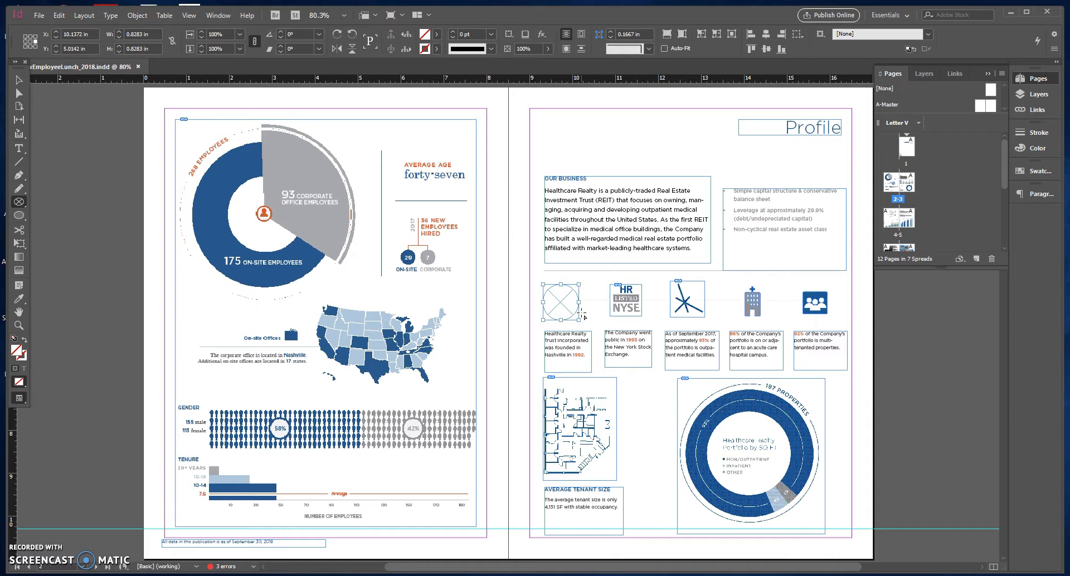
# Step: Fill the circular frame on the Profile page with a PANTONE Cool Gray swatch
pyautogui.click(19, 80)
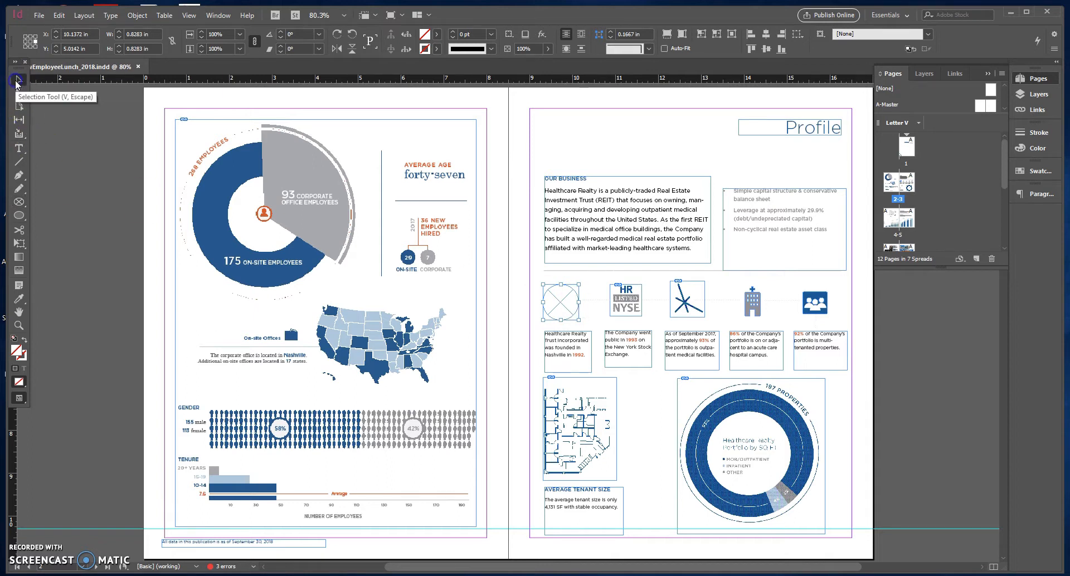
pyautogui.click(562, 310)
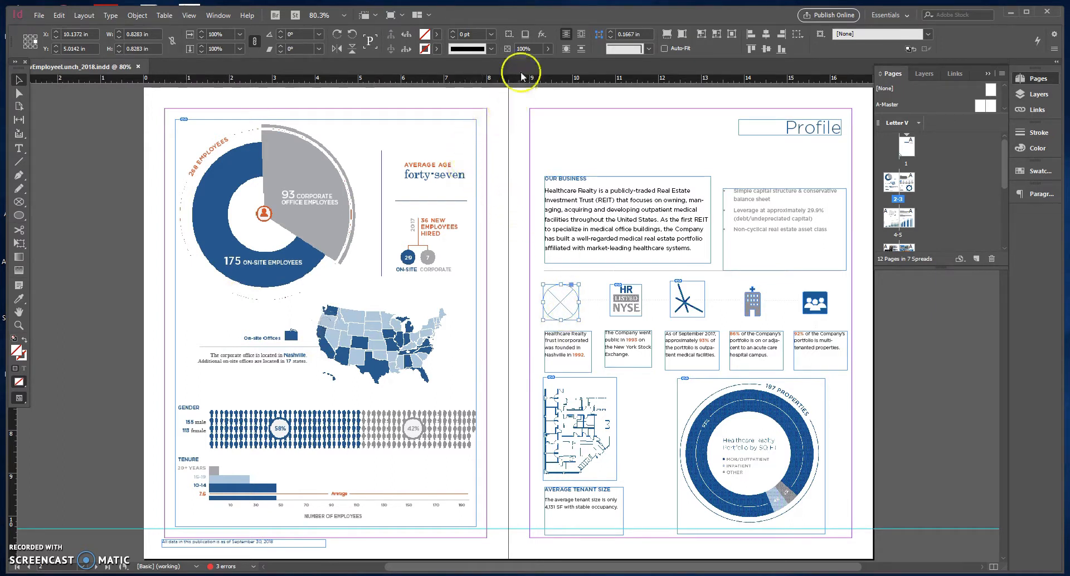
pyautogui.click(437, 34)
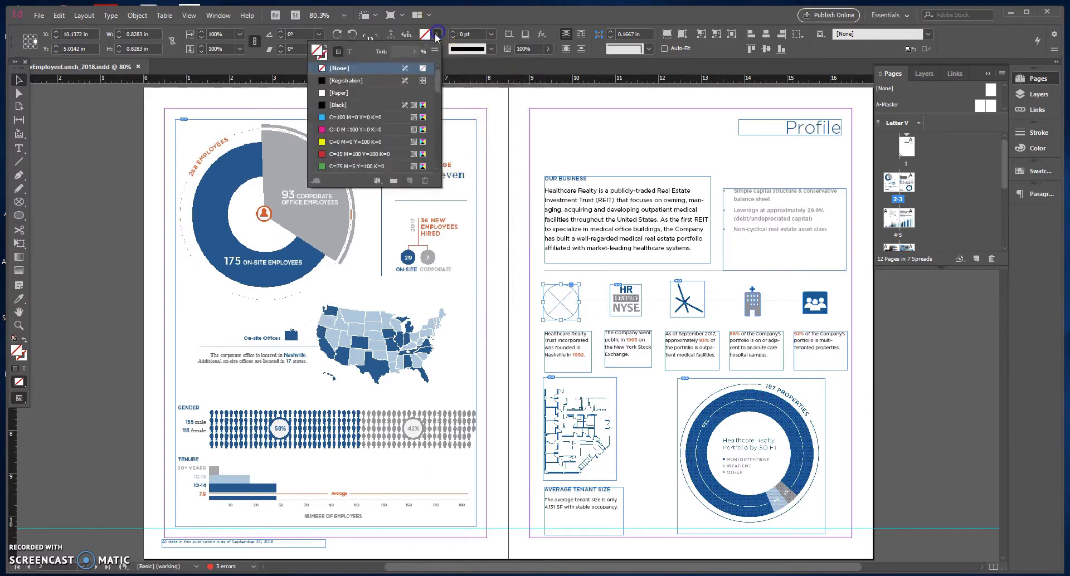
pyautogui.scroll(-4, 392, 132)
pyautogui.click(385, 155)
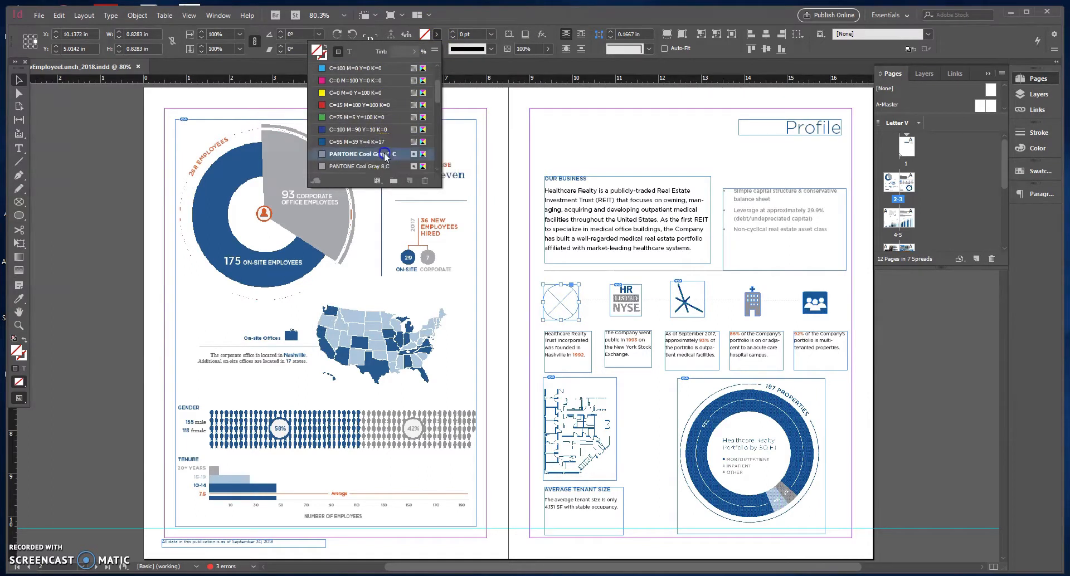
pyautogui.click(594, 306)
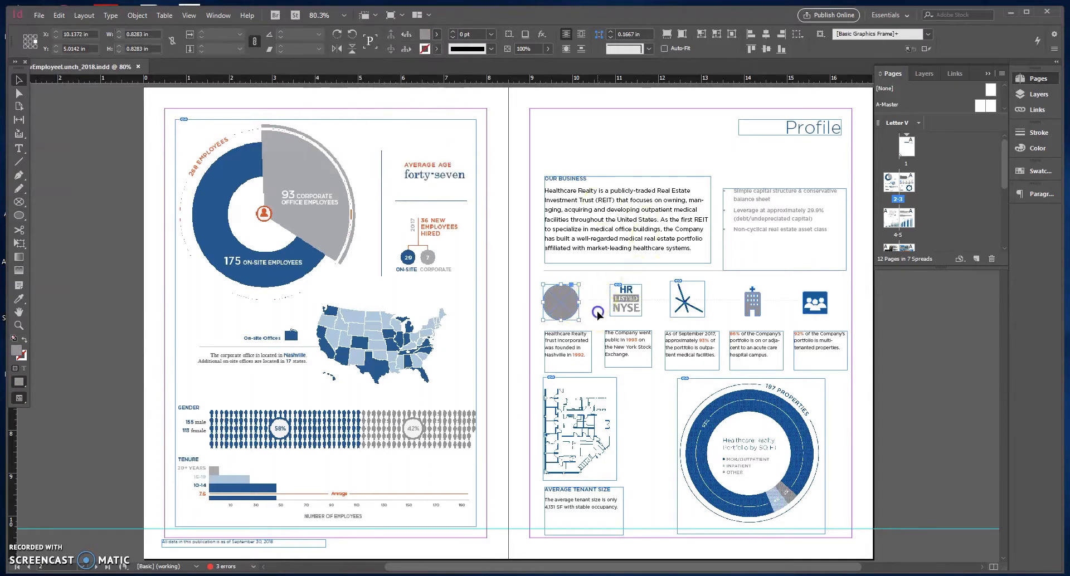
# Step: Give the gray circle a C=100 M=0 Y=0 K=0 stroke with a weight of 7 pt
pyautogui.click(563, 310)
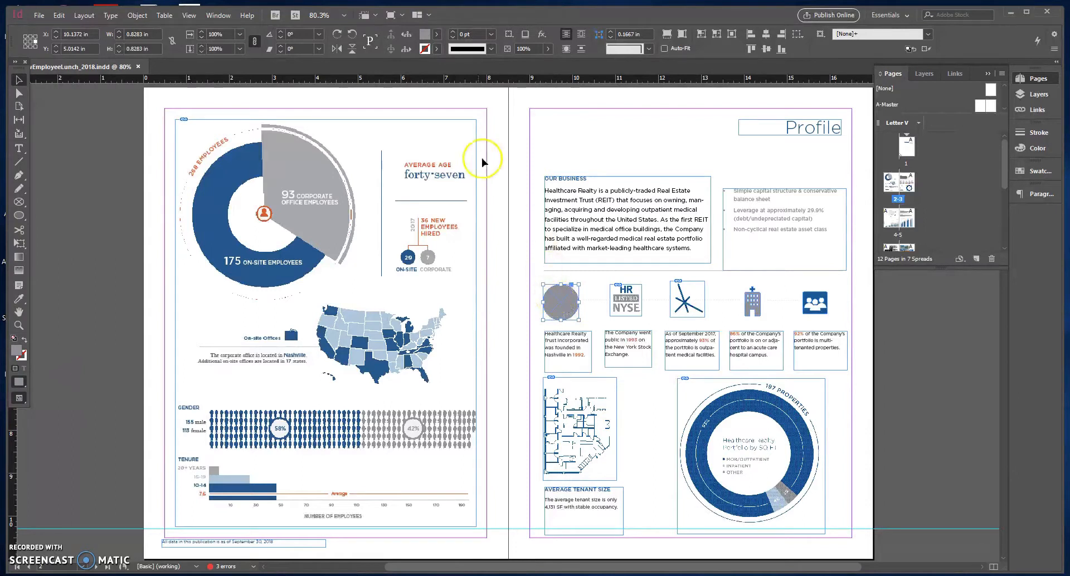
pyautogui.click(435, 49)
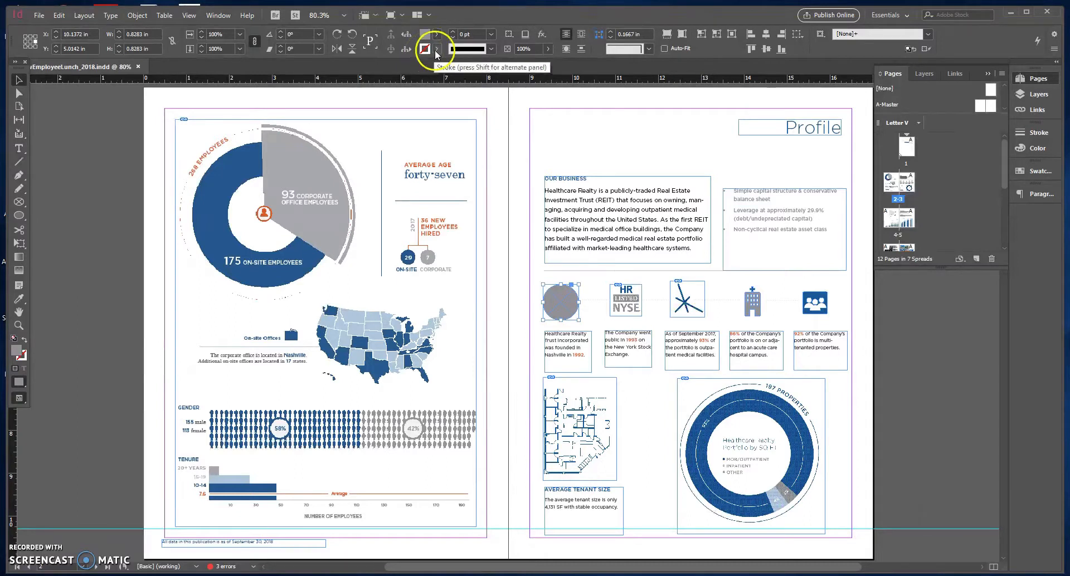
pyautogui.click(372, 131)
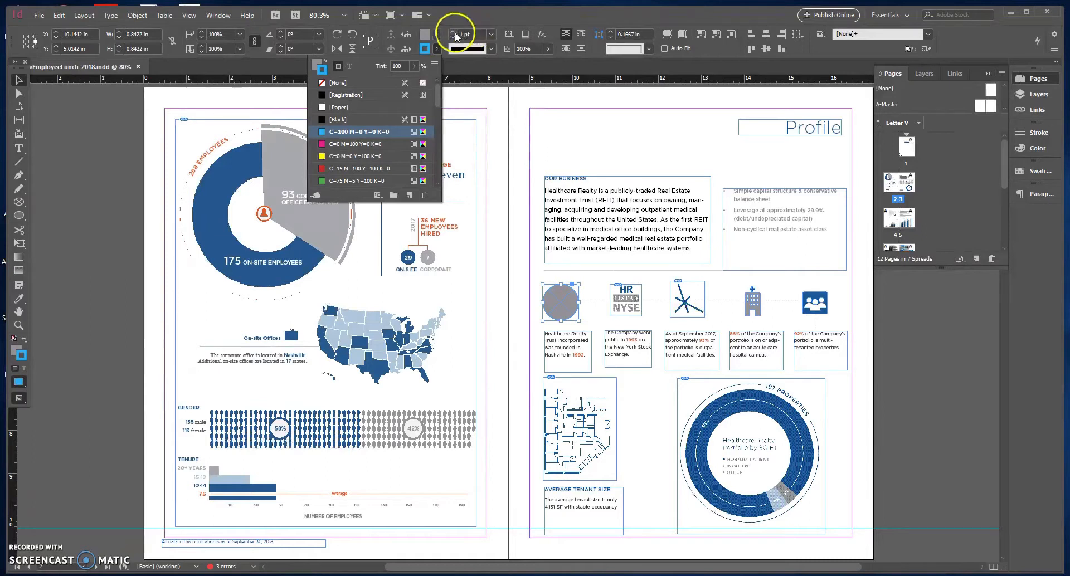
pyautogui.click(451, 37)
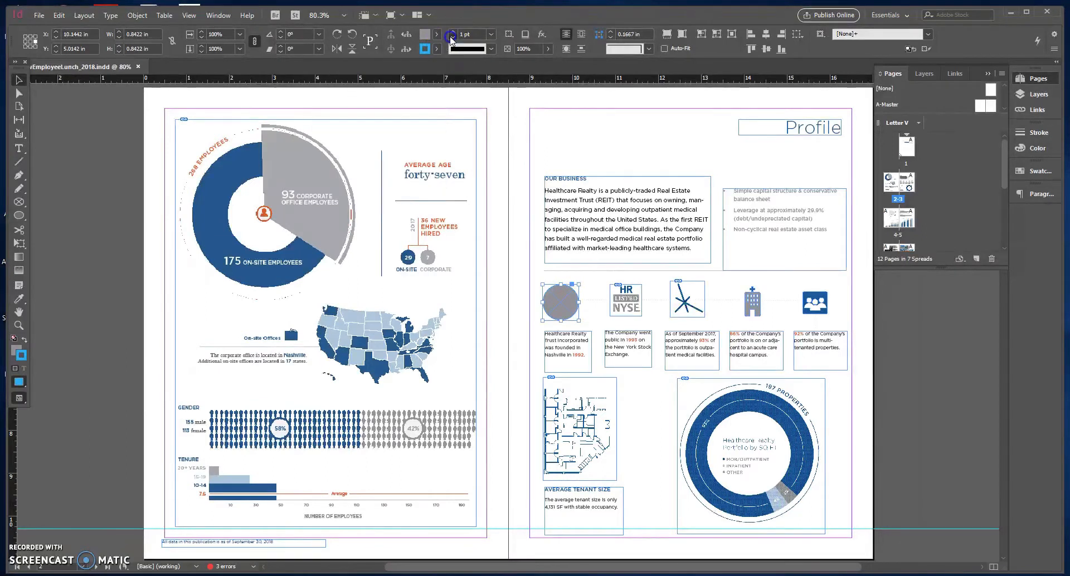
pyautogui.click(451, 32)
pyautogui.click(452, 32)
pyautogui.click(452, 32)
pyautogui.click(452, 33)
pyautogui.click(452, 32)
pyautogui.click(452, 32)
pyautogui.click(451, 32)
# Step: Try a double-line stroke type on the circle before restoring Solid, and set its stroke color to [None]
pyautogui.click(490, 48)
pyautogui.click(486, 86)
pyautogui.click(490, 48)
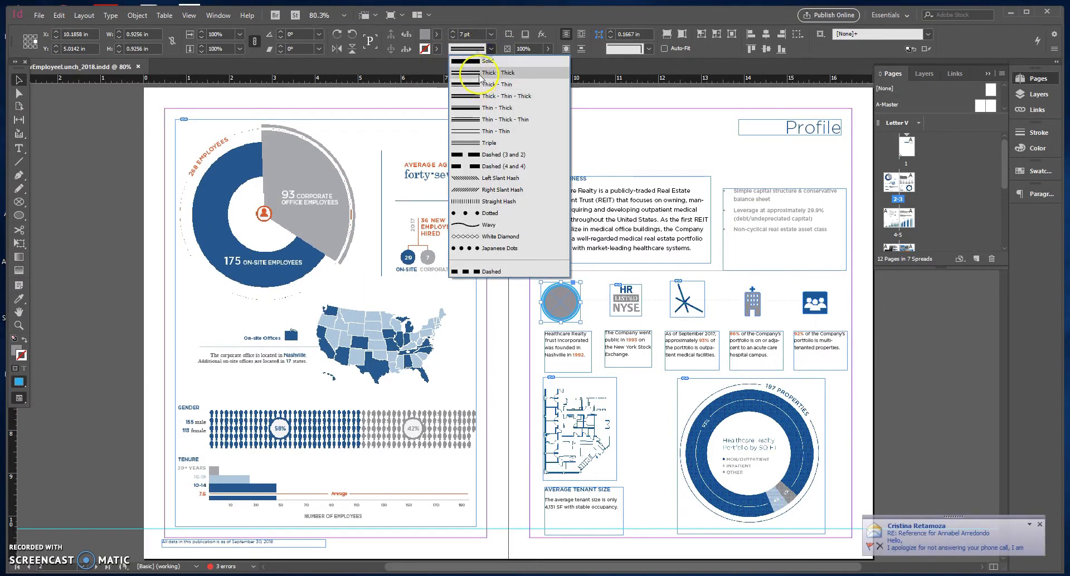
pyautogui.click(479, 59)
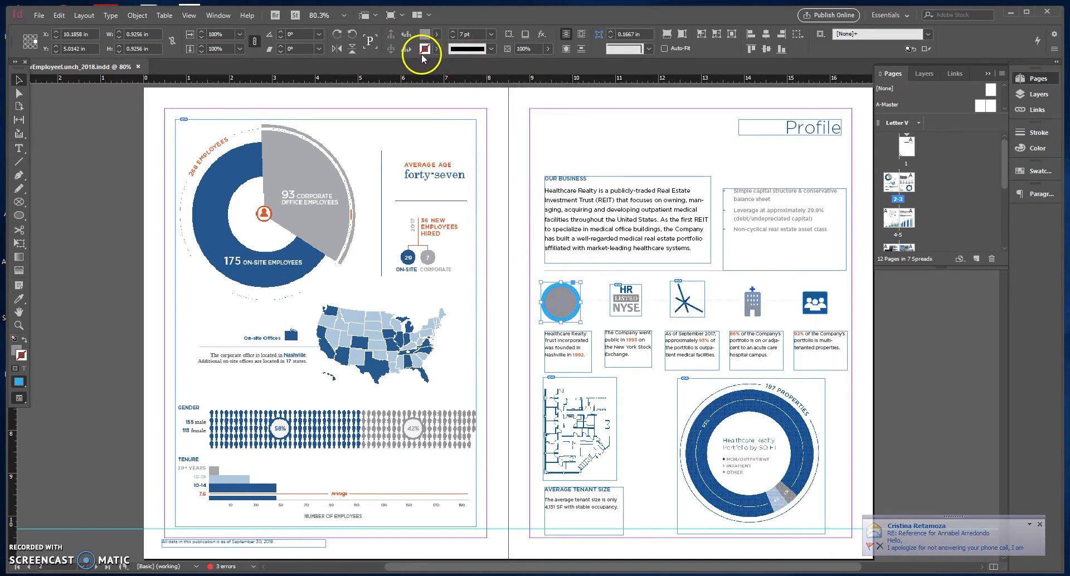
pyautogui.click(437, 49)
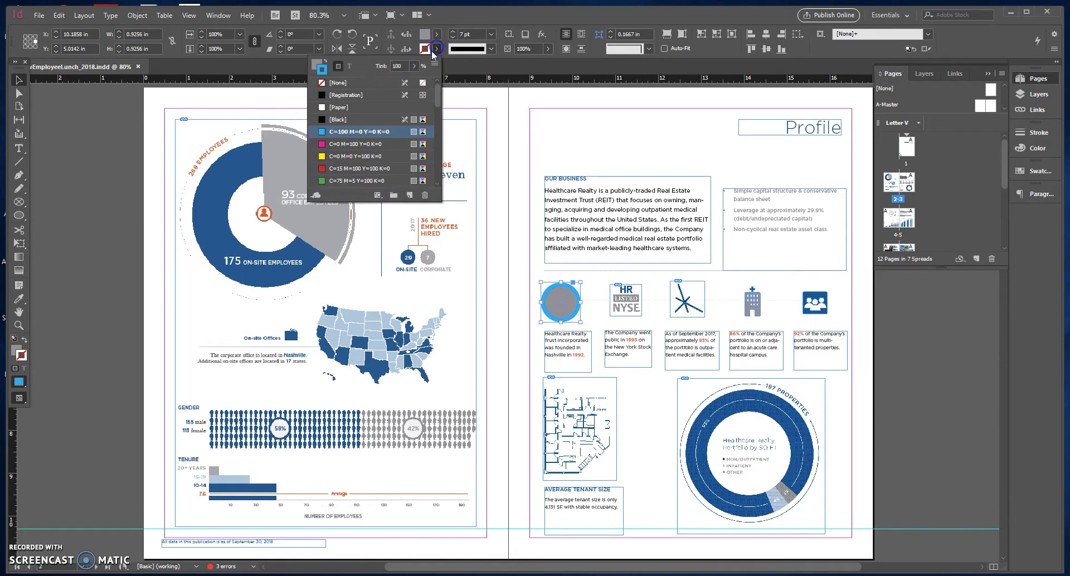
pyautogui.click(358, 84)
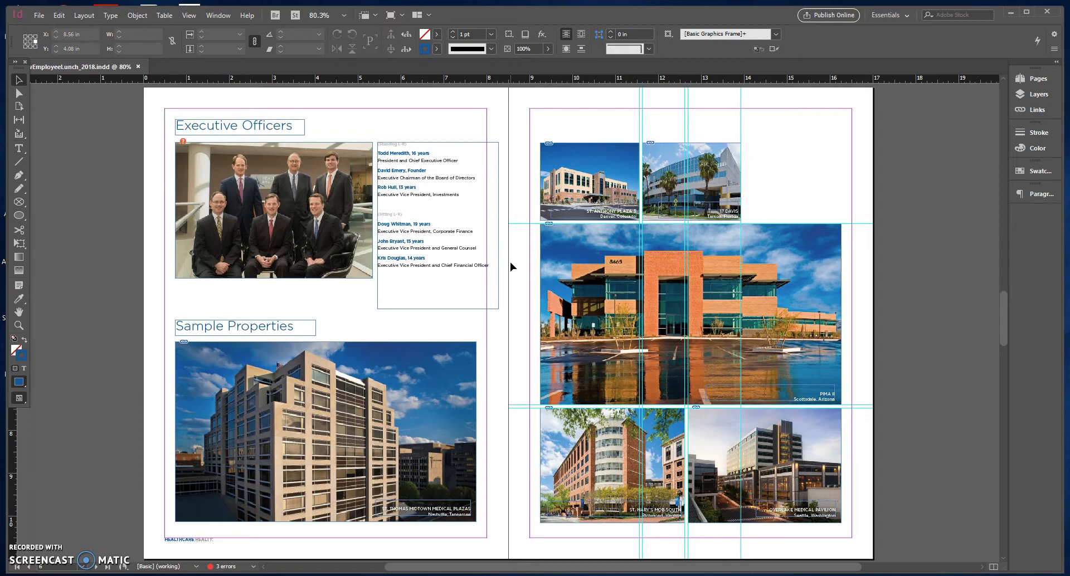
# Step: Add a horizontal guide at about Y 3.11 in, under the two top photos on the property photo page
pyautogui.moveTo(784, 82); pyautogui.dragTo(777, 222)
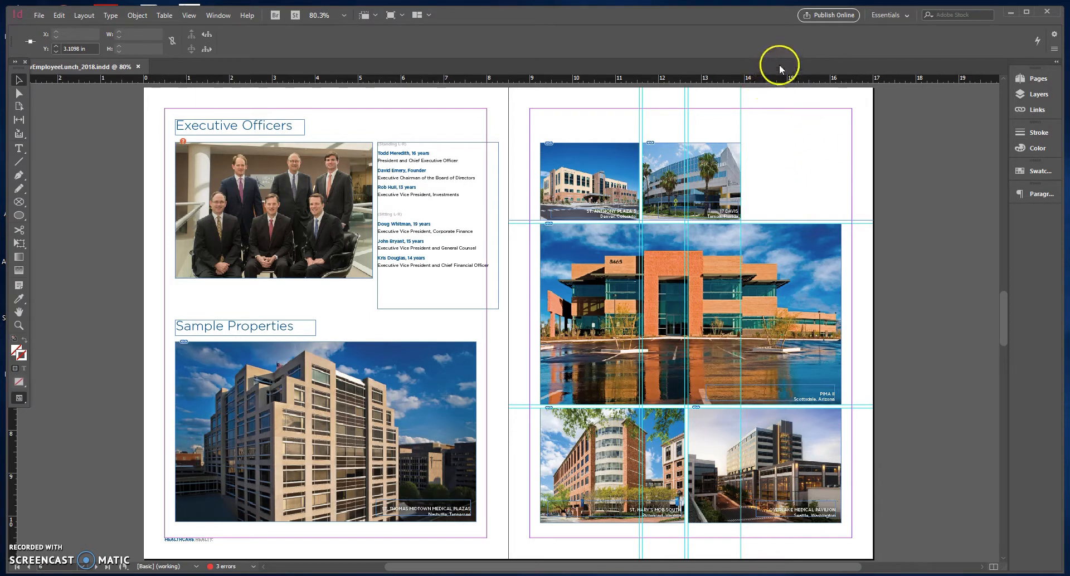
# Step: Try a horizontal guide across the whole spread at Y 2.12 in and a vertical guide over the property photo page
pyautogui.moveTo(777, 77); pyautogui.dragTo(904, 178)
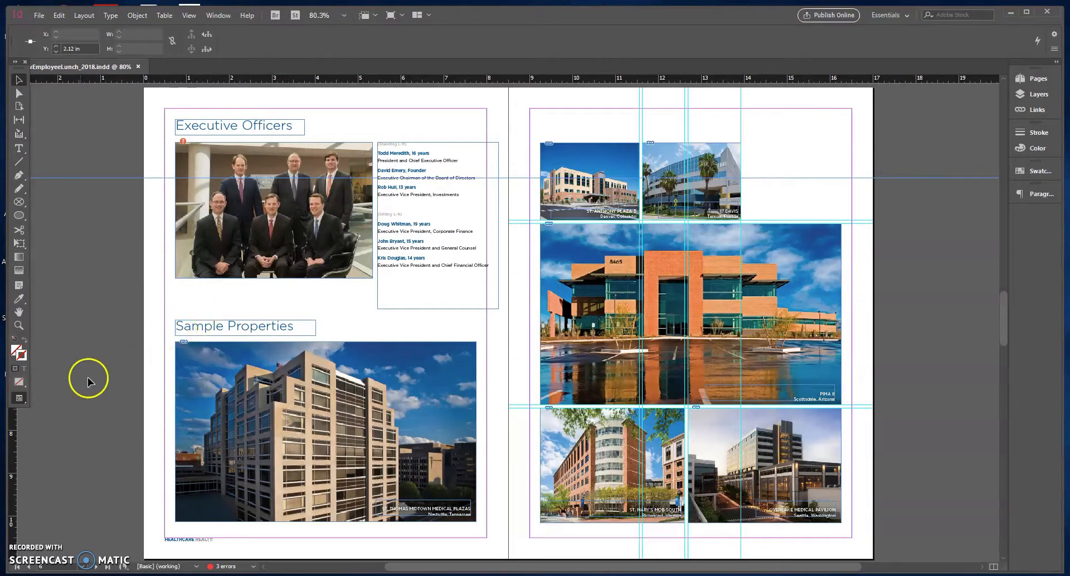
pyautogui.moveTo(12, 429); pyautogui.dragTo(745, 414)
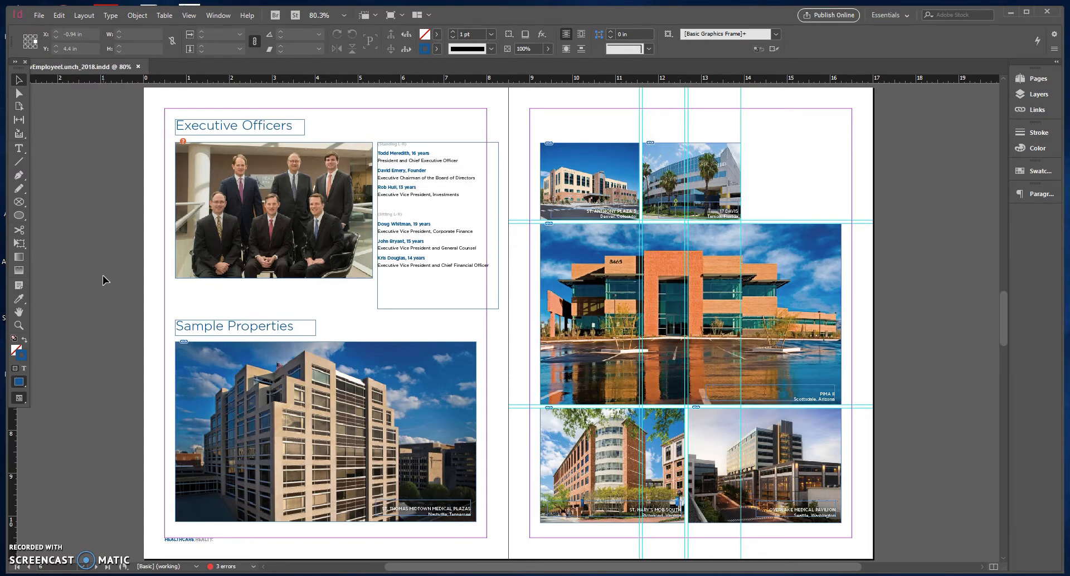
# Step: Measure the gap between the two top photos, and check the X position of the guide at the second photo's right edge
pyautogui.click(17, 120)
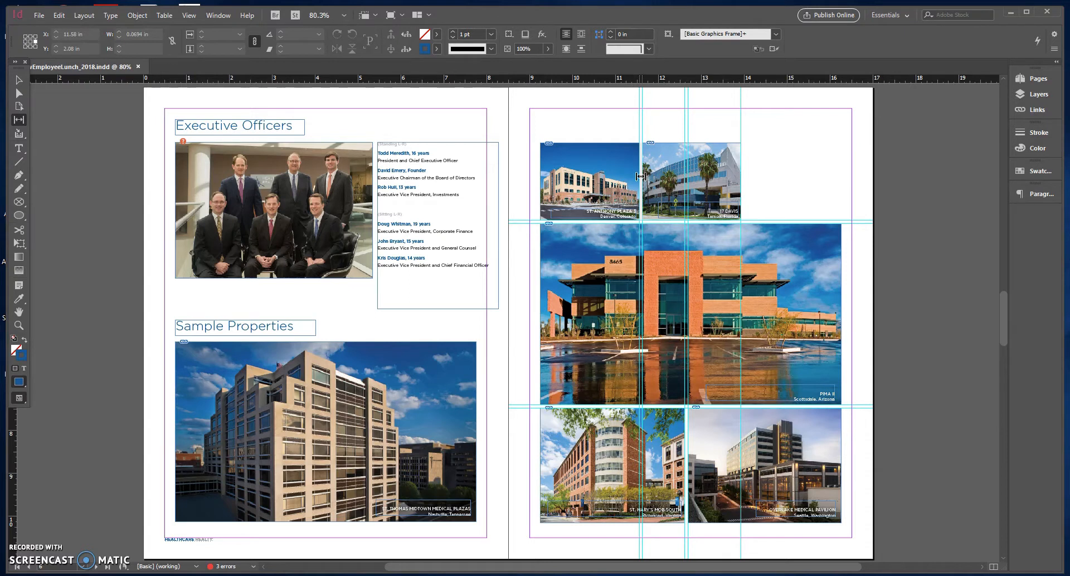
pyautogui.click(18, 80)
pyautogui.click(740, 121)
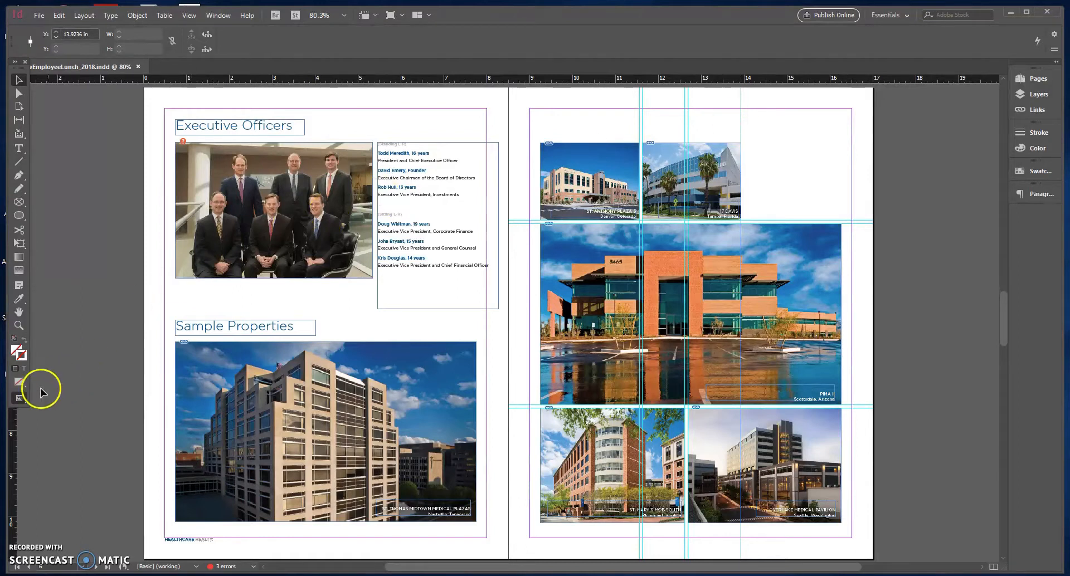
# Step: Add a vertical guide to the right of the second top photo, positioned at X 13.9236+0.0694 in
pyautogui.moveTo(11, 417); pyautogui.dragTo(765, 327)
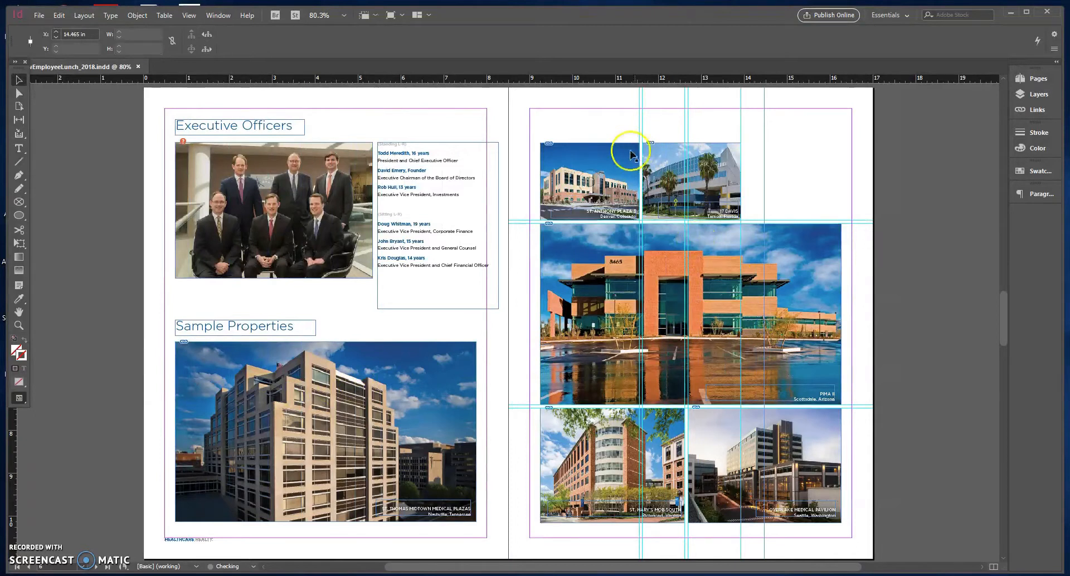
pyautogui.click(90, 34)
pyautogui.moveTo(91, 34); pyautogui.dragTo(23, 33)
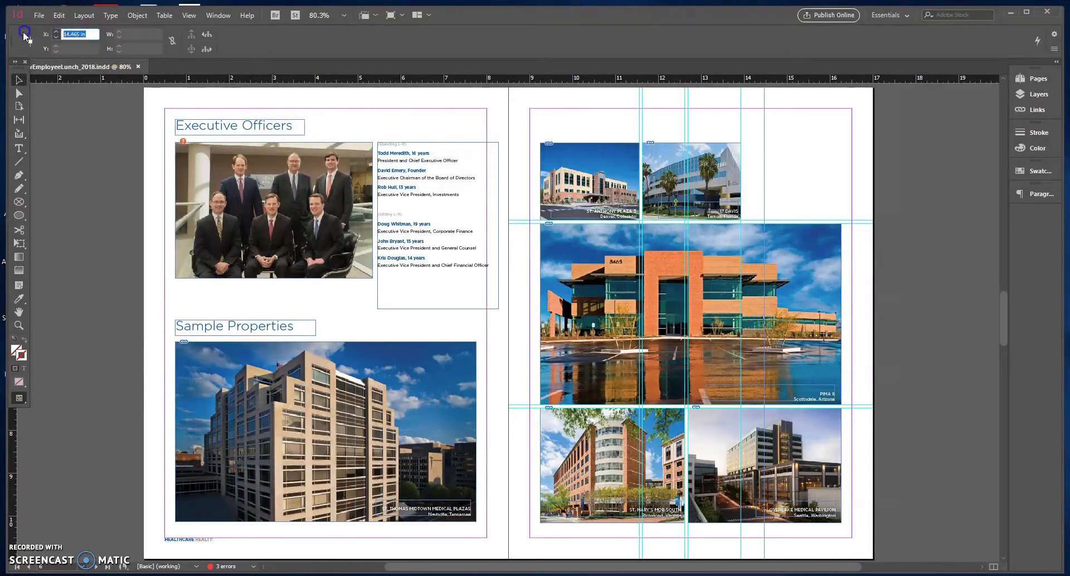
pyautogui.write('13.')
pyautogui.write('9236+0.')
pyautogui.write('0694')
pyautogui.press('Return')
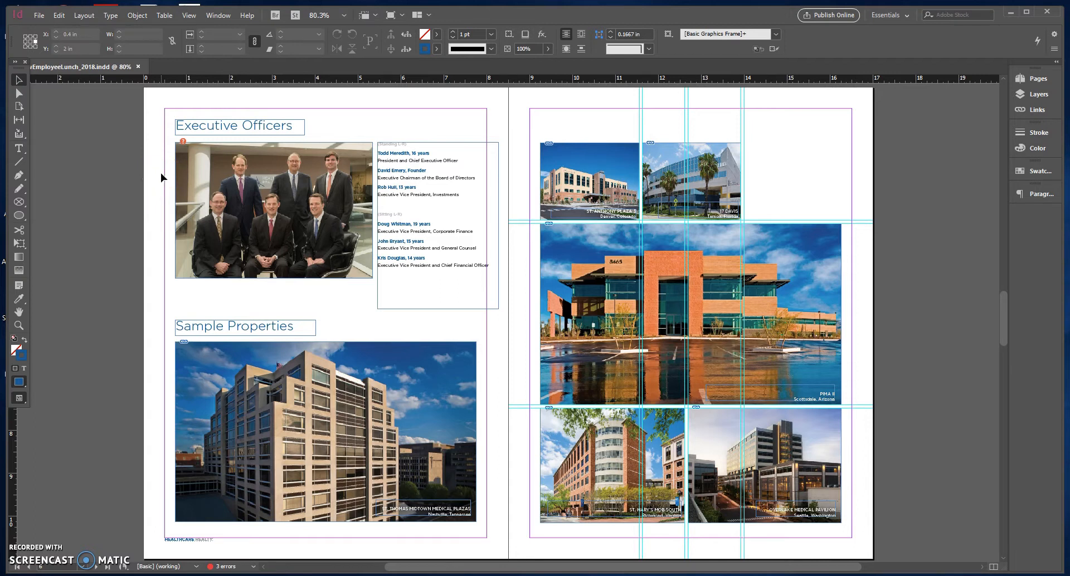
# Step: Place the Baylor_Plano_02 photo on the spread at its original size
pyautogui.click(38, 15)
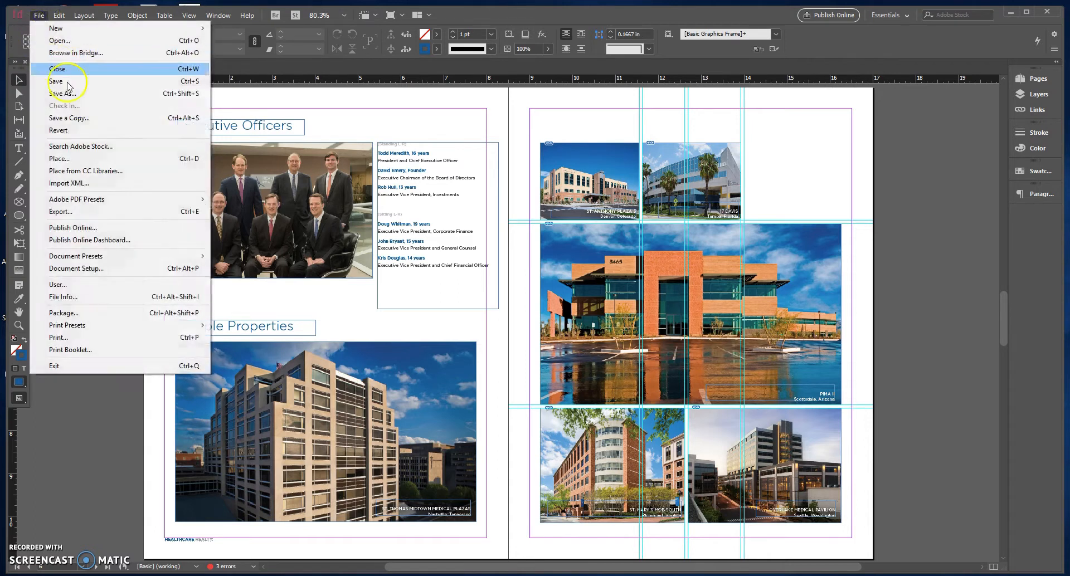
pyautogui.click(66, 158)
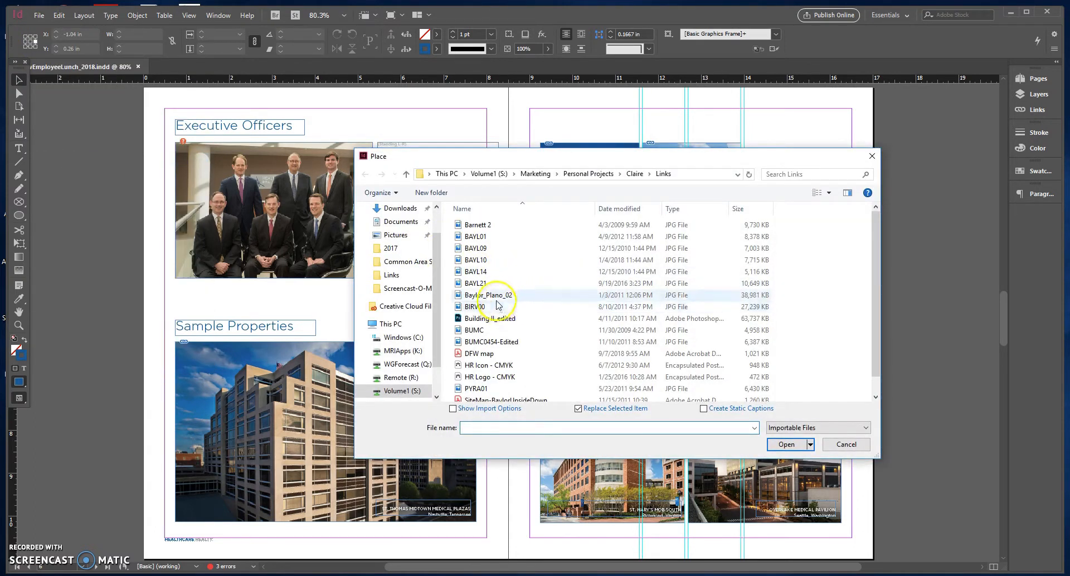
pyautogui.click(488, 295)
pyautogui.click(783, 444)
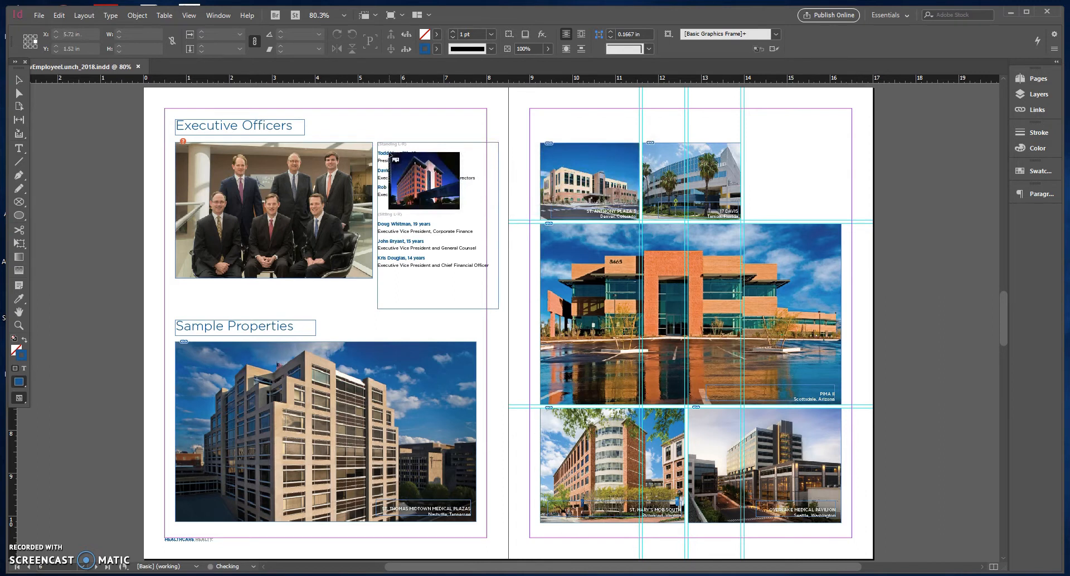
pyautogui.click(396, 157)
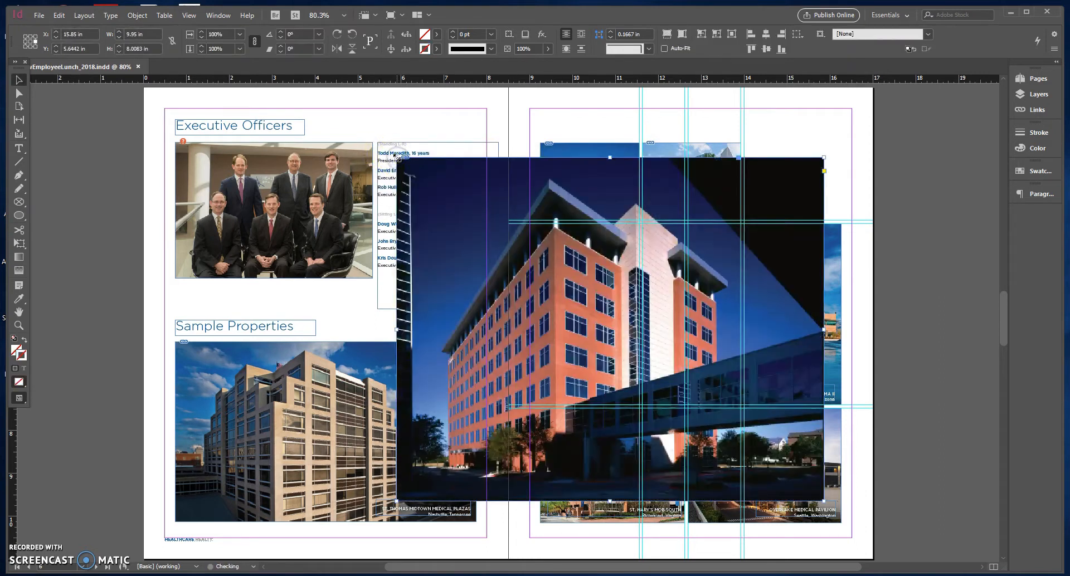
# Step: Scale the placed photo with its frame to about 3.24 by 2.61 in and move it beside the two top photos against the guides
pyautogui.moveTo(396, 158); pyautogui.dragTo(690, 388)
pyautogui.moveTo(721, 455); pyautogui.dragTo(775, 175)
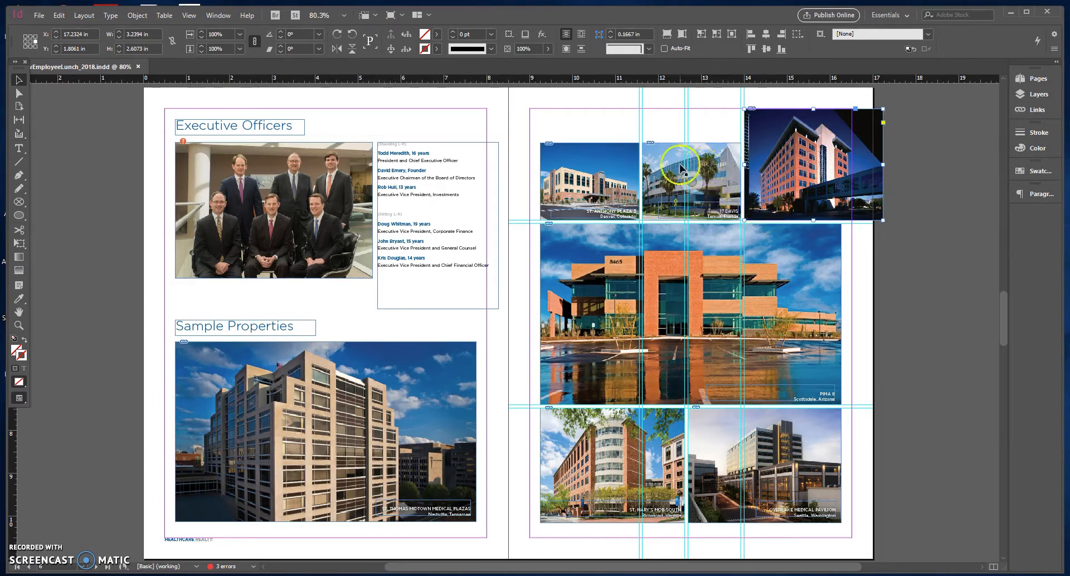
pyautogui.click(699, 130)
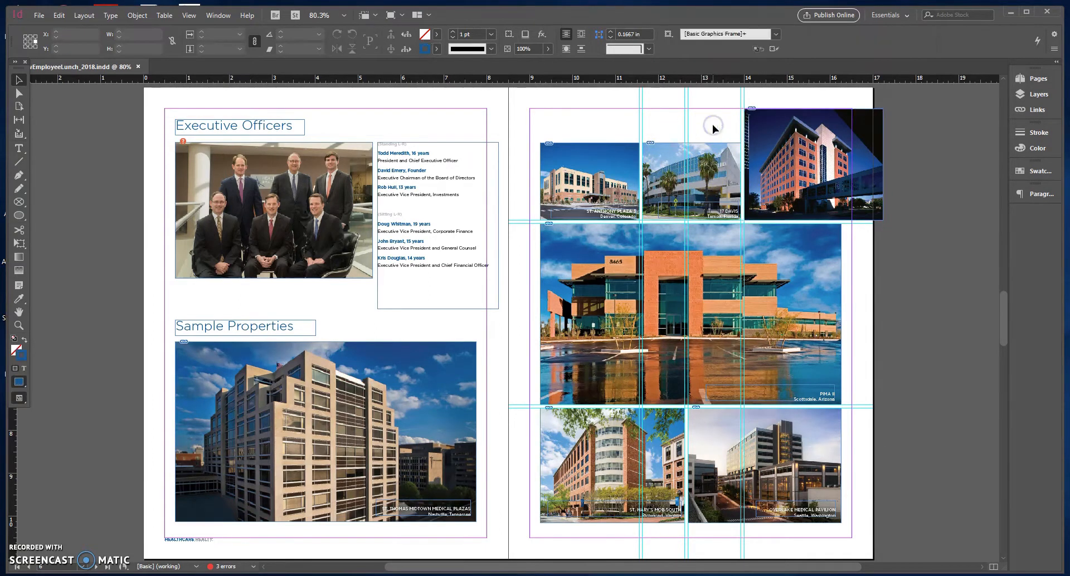
pyautogui.click(724, 131)
pyautogui.click(801, 127)
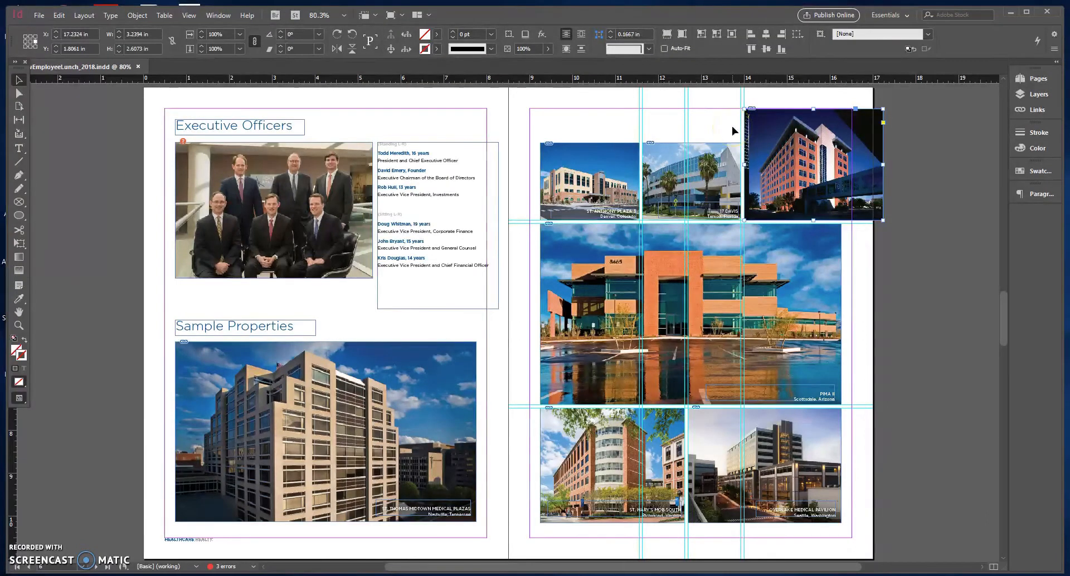
pyautogui.doubleClick(789, 132)
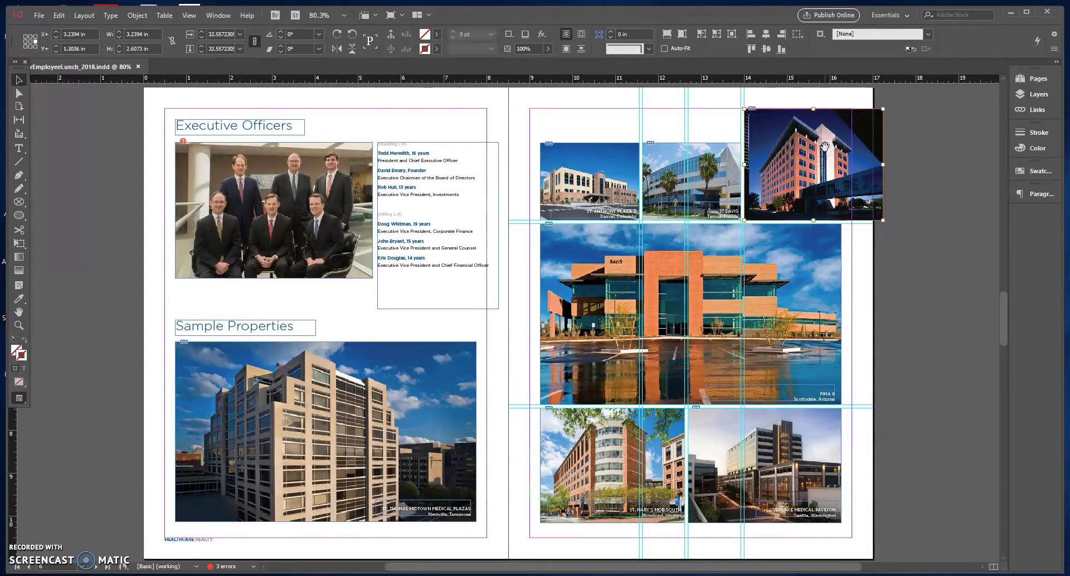
pyautogui.click(727, 123)
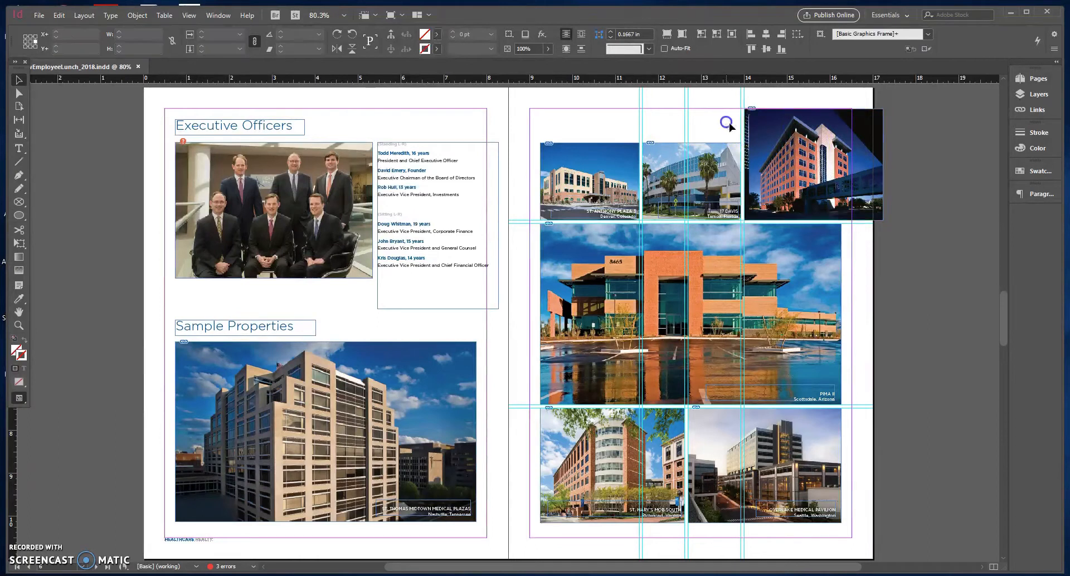
# Step: Crop the third top photo's frame to about 2.26 by 1.83 in, in line with the photos beside and below it
pyautogui.click(788, 132)
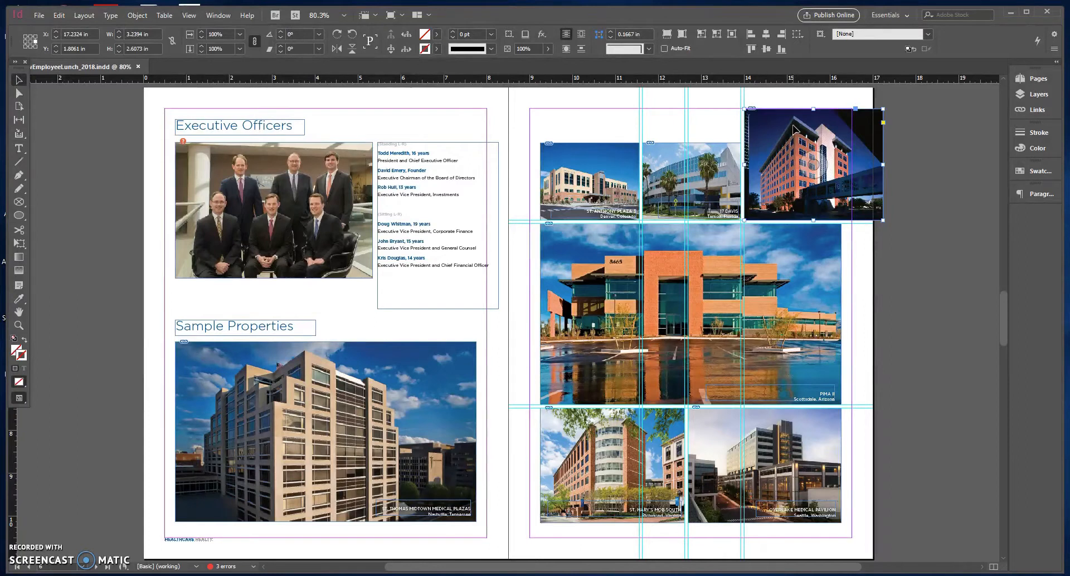
pyautogui.moveTo(813, 109); pyautogui.dragTo(813, 143)
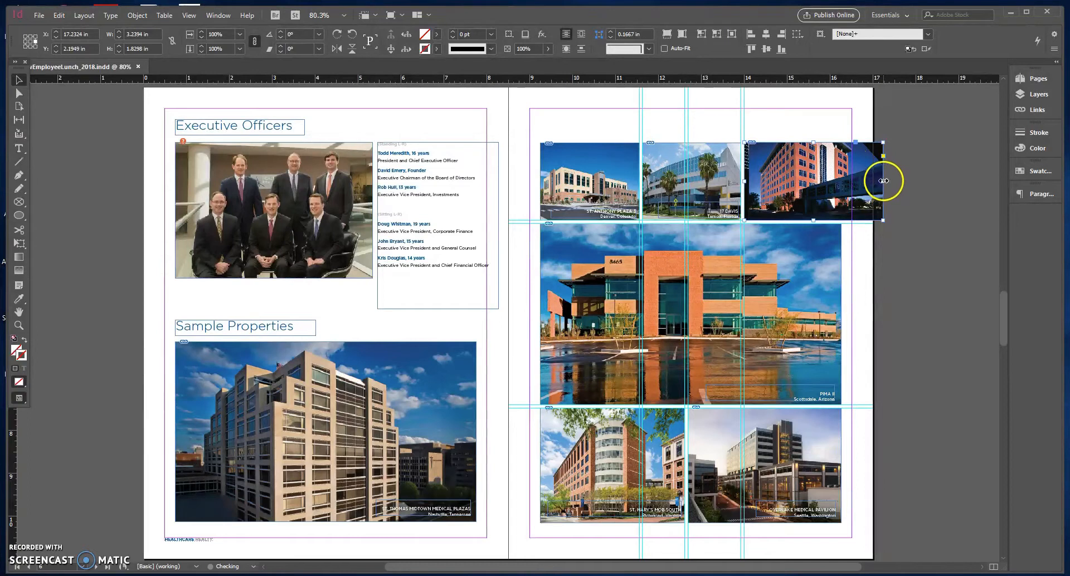
pyautogui.moveTo(884, 180); pyautogui.dragTo(841, 178)
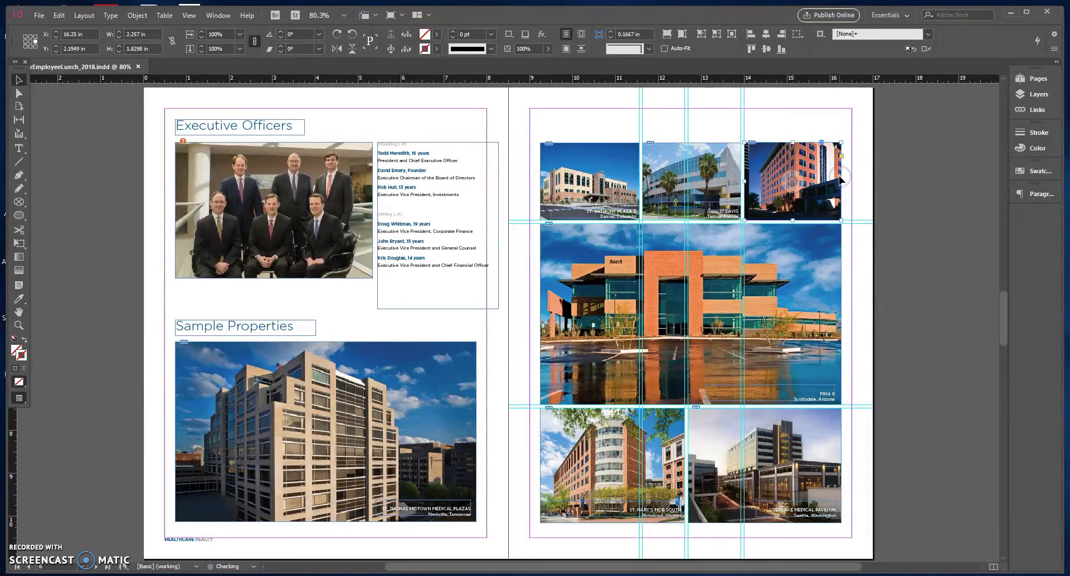
# Step: Scale the image inside the third top photo's frame proportionally to about 2.26 by 1.82 in so it fits the frame
pyautogui.click(814, 178)
pyautogui.click(792, 181)
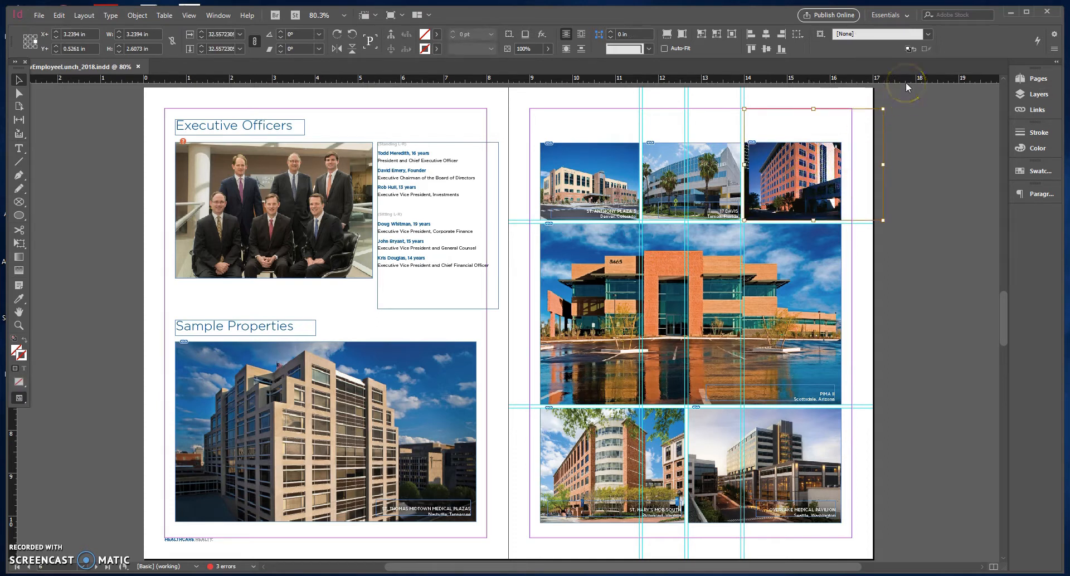
pyautogui.click(881, 109)
pyautogui.moveTo(883, 111); pyautogui.dragTo(842, 145)
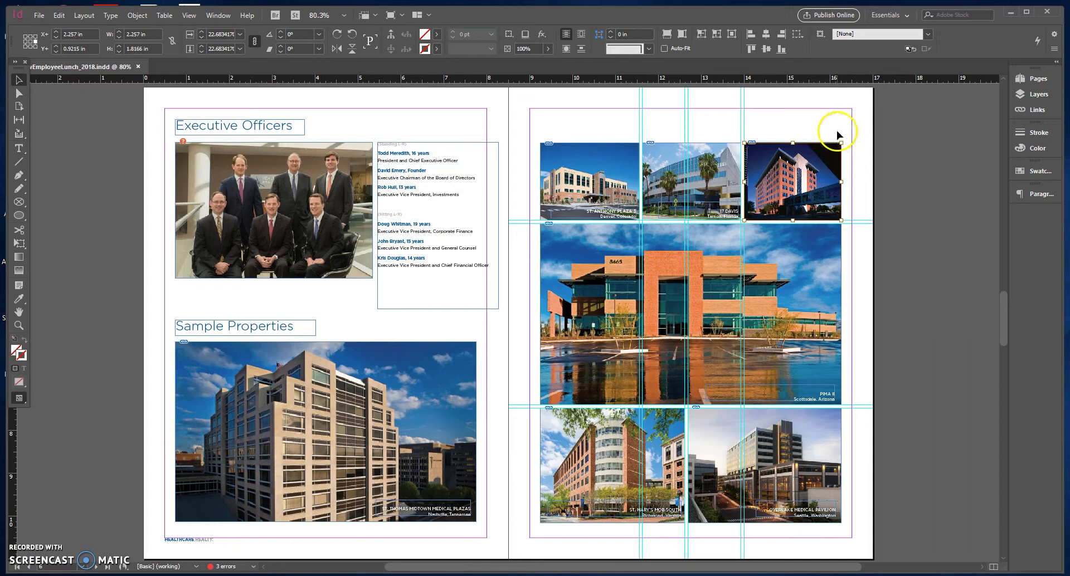
pyautogui.click(790, 123)
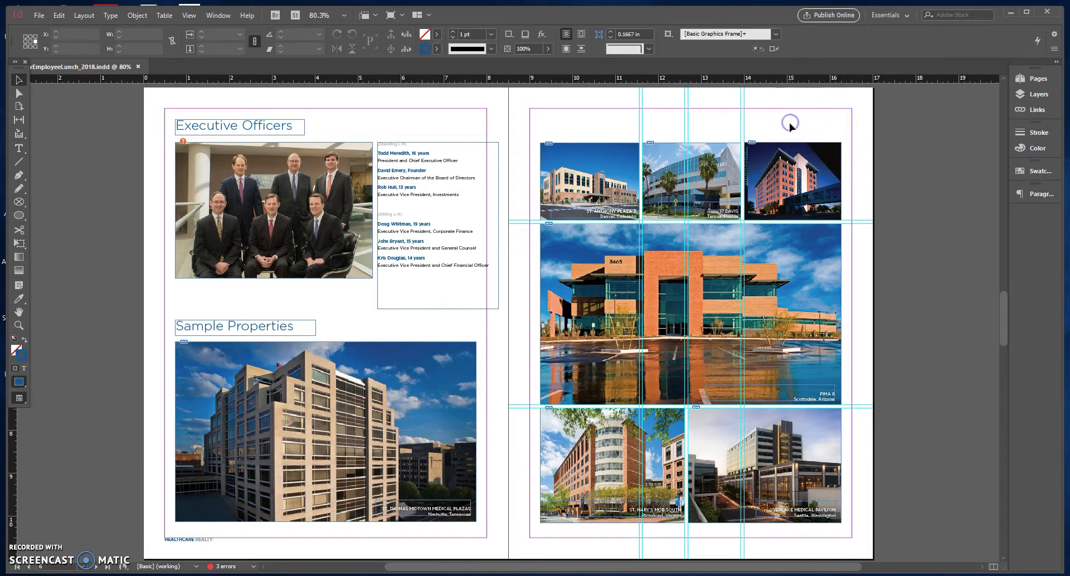
# Step: Enlarge only the third top photo's frame to about 2.67 by 2.18 in, leaving its image at the same size
pyautogui.click(800, 159)
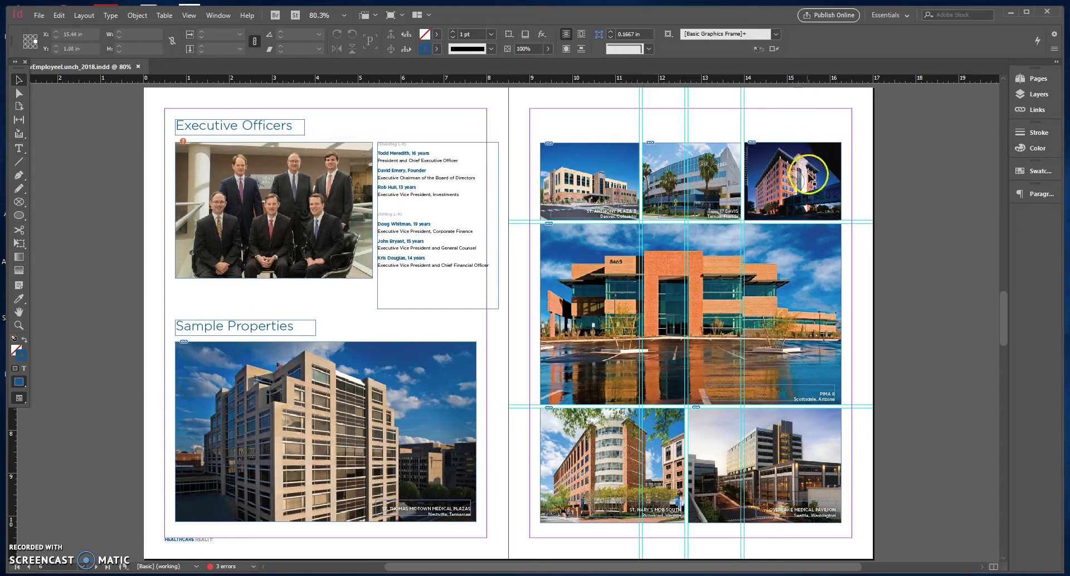
pyautogui.click(809, 162)
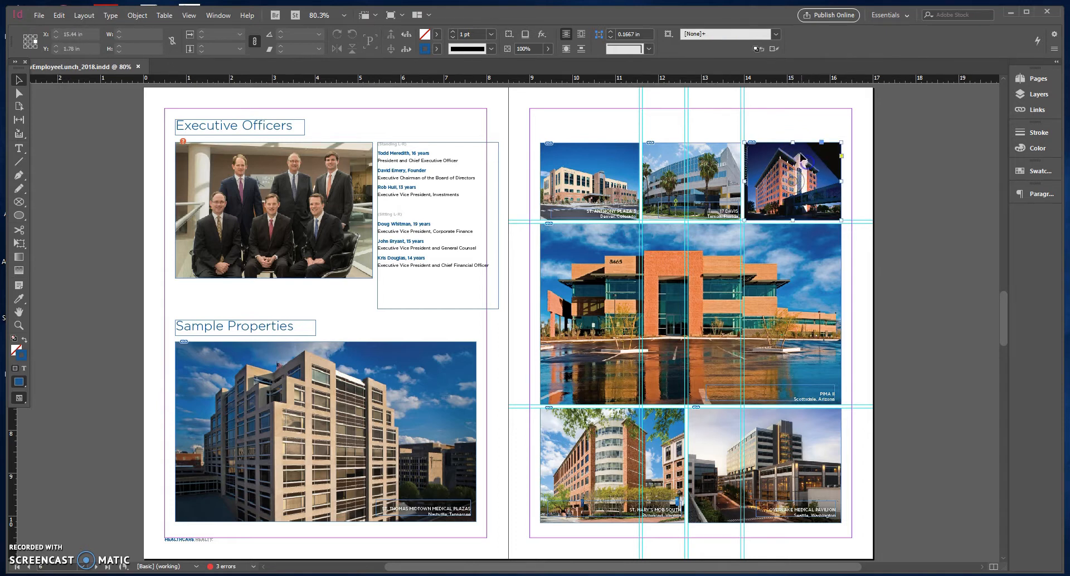
pyautogui.moveTo(794, 143); pyautogui.dragTo(794, 127)
pyautogui.moveTo(843, 176); pyautogui.dragTo(859, 175)
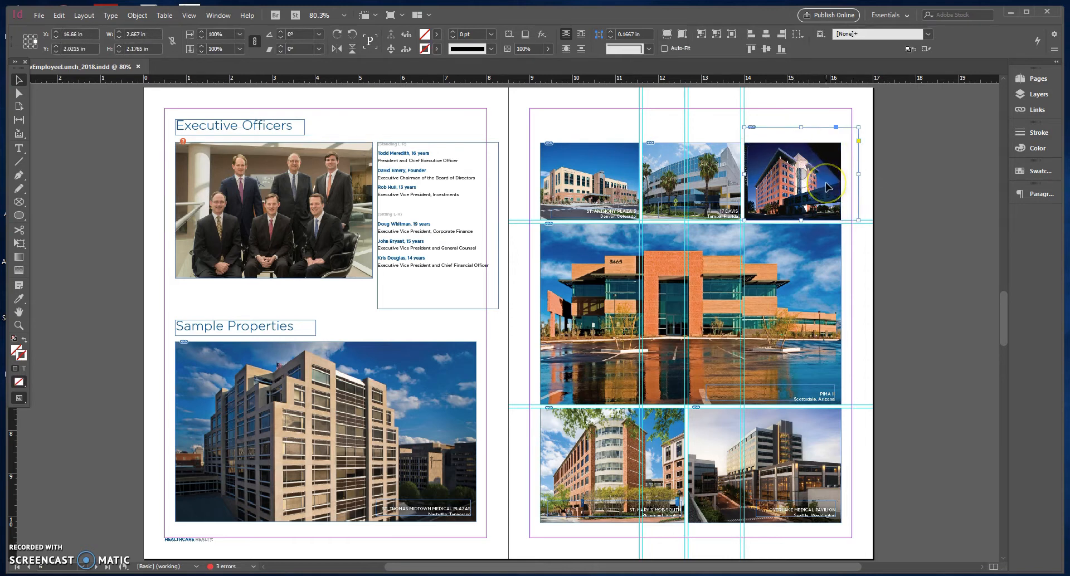
# Step: Scale the image inside the enlarged frame proportionally to about 3.04 by 2.45 in and shift it downward within the frame
pyautogui.doubleClick(827, 184)
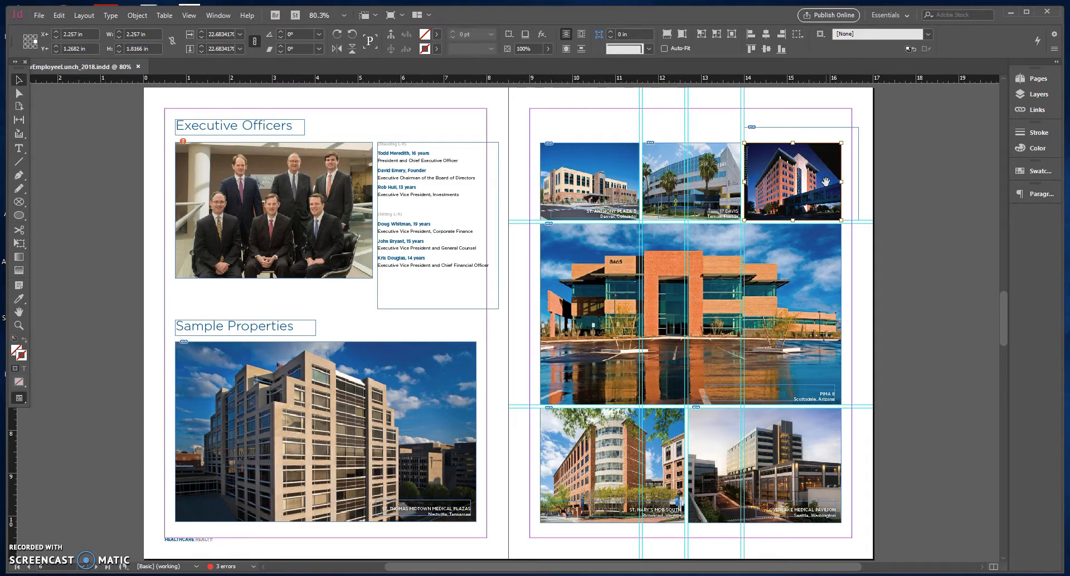
pyautogui.moveTo(842, 144); pyautogui.dragTo(871, 117)
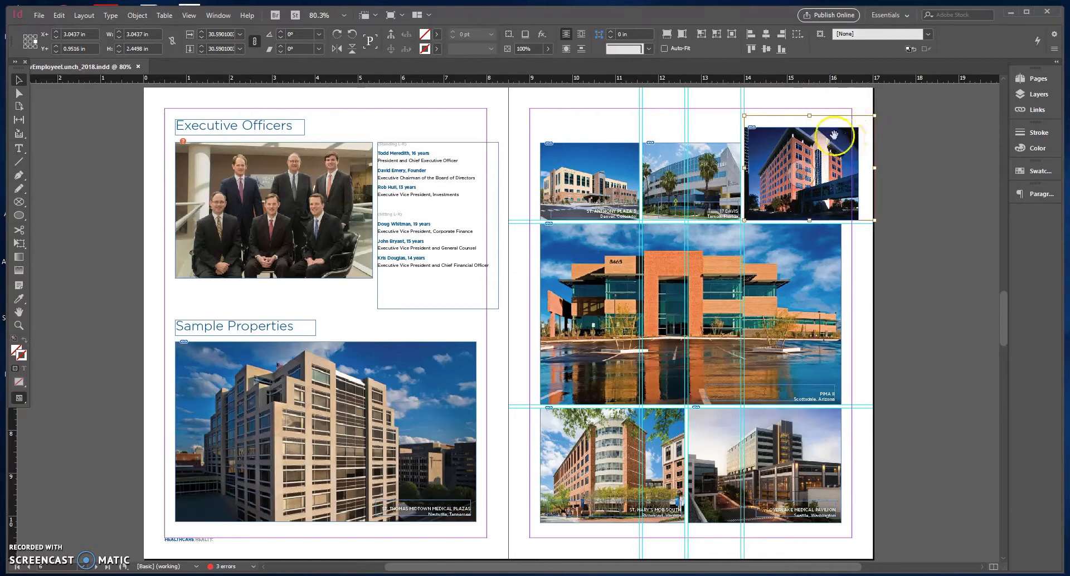
pyautogui.moveTo(783, 155); pyautogui.dragTo(834, 184)
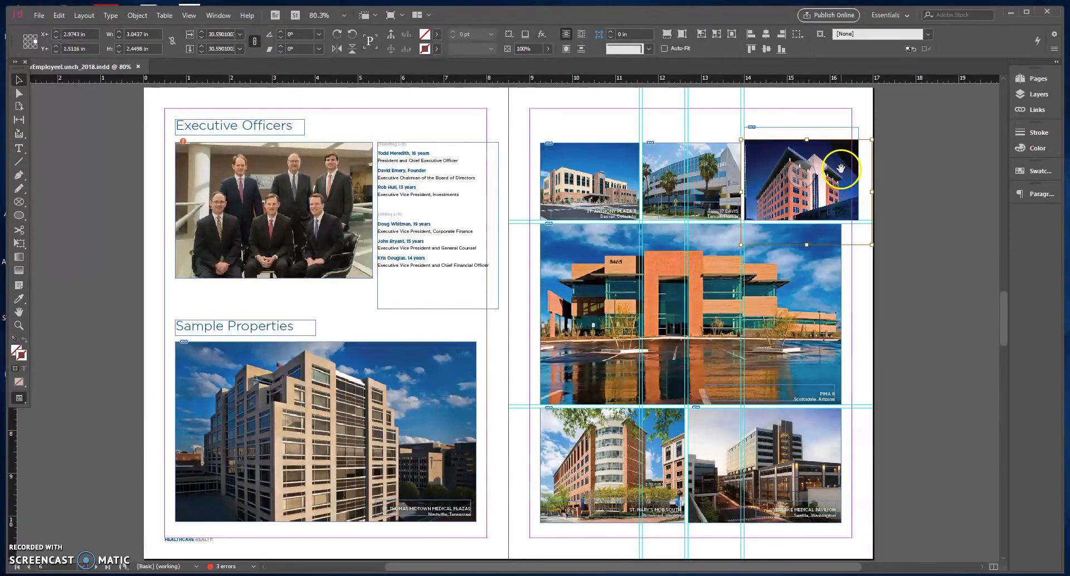
pyautogui.click(794, 128)
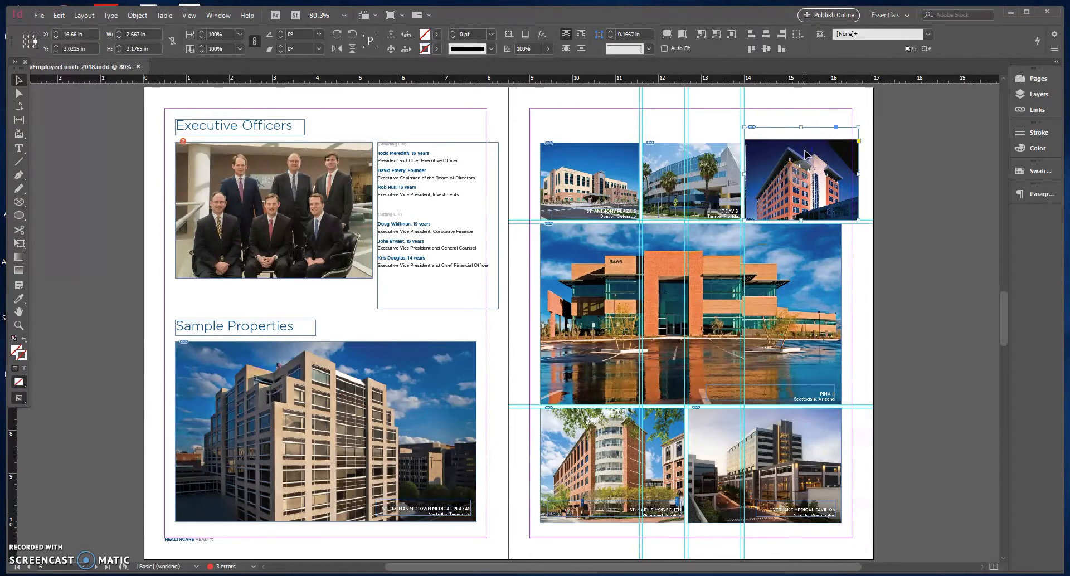
pyautogui.moveTo(805, 153)
pyautogui.mouseDown()
pyautogui.moveTo(576, 279)
pyautogui.moveTo(790, 149)
pyautogui.moveTo(813, 152)
pyautogui.mouseUp()
pyautogui.click(645, 129)
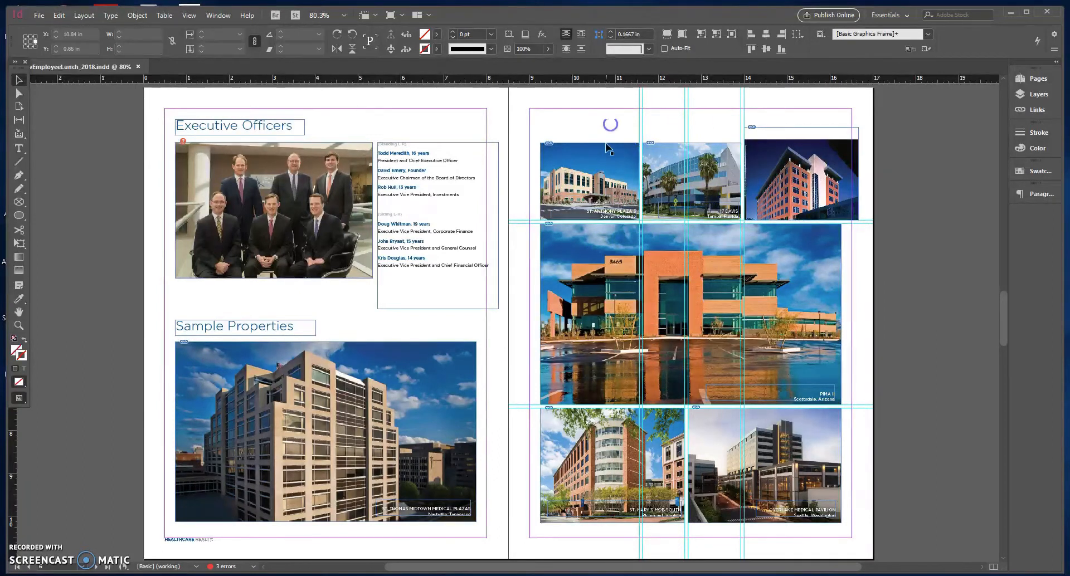
# Step: Review the booklet's department and company name pages, then go back through the spreads to the cover
pyautogui.scroll(-4, 611, 145)
pyautogui.scroll(-5, 607, 177)
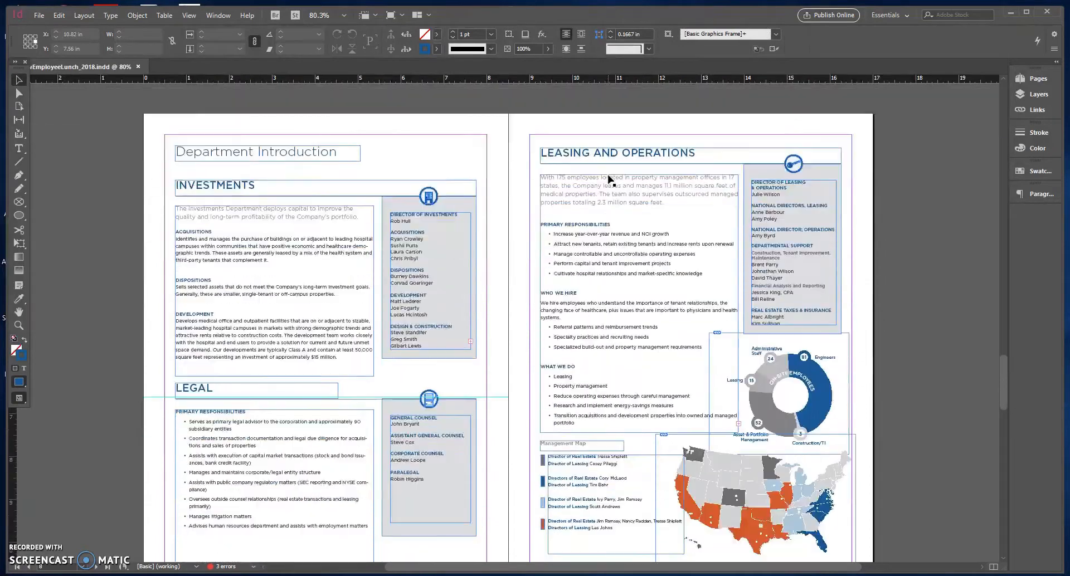
pyautogui.scroll(-4, 609, 179)
pyautogui.scroll(-4, 610, 178)
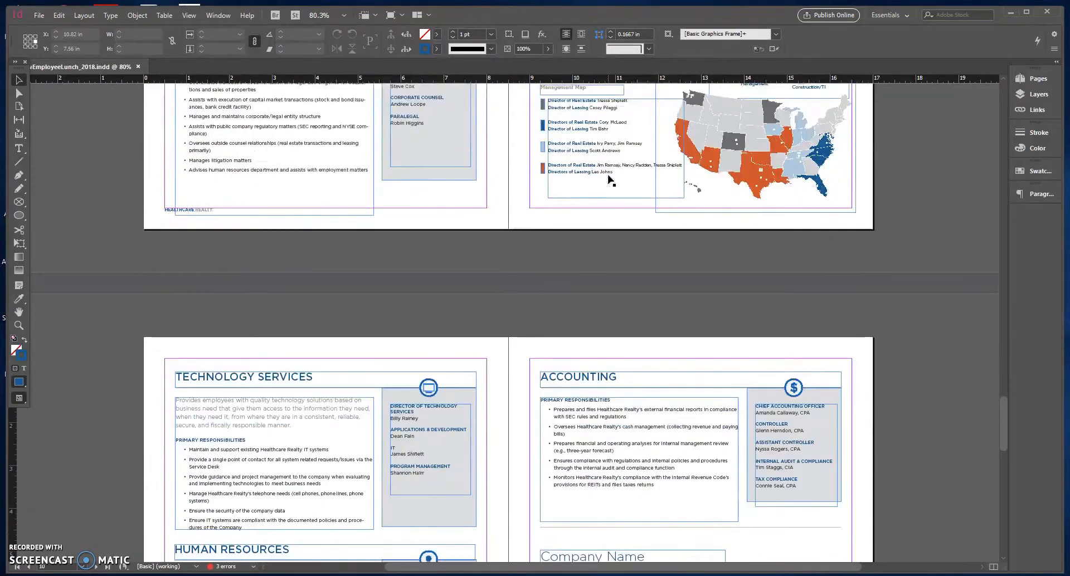
pyautogui.scroll(-5, 611, 178)
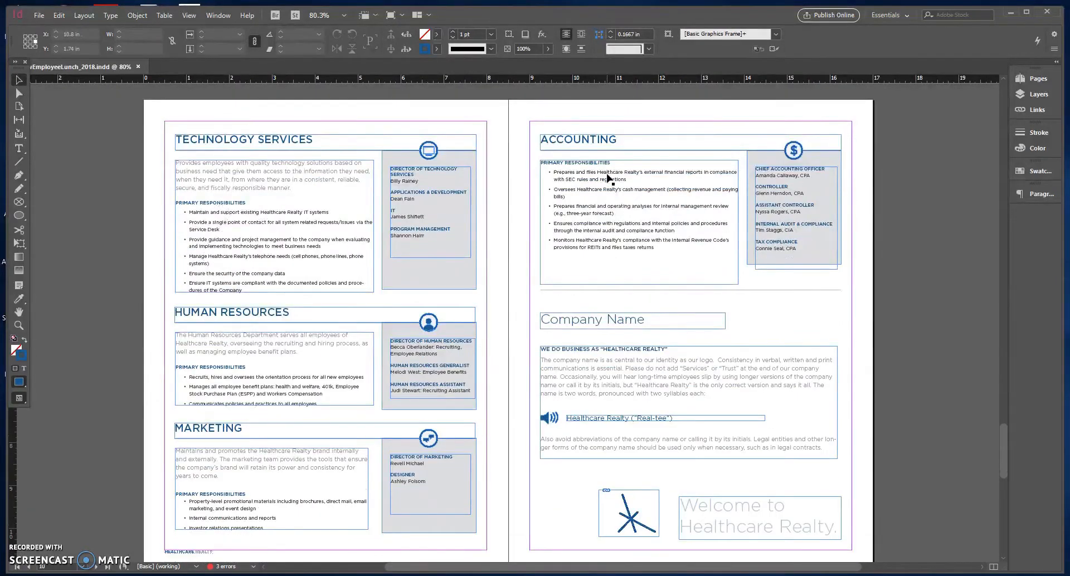
pyautogui.scroll(9, 609, 178)
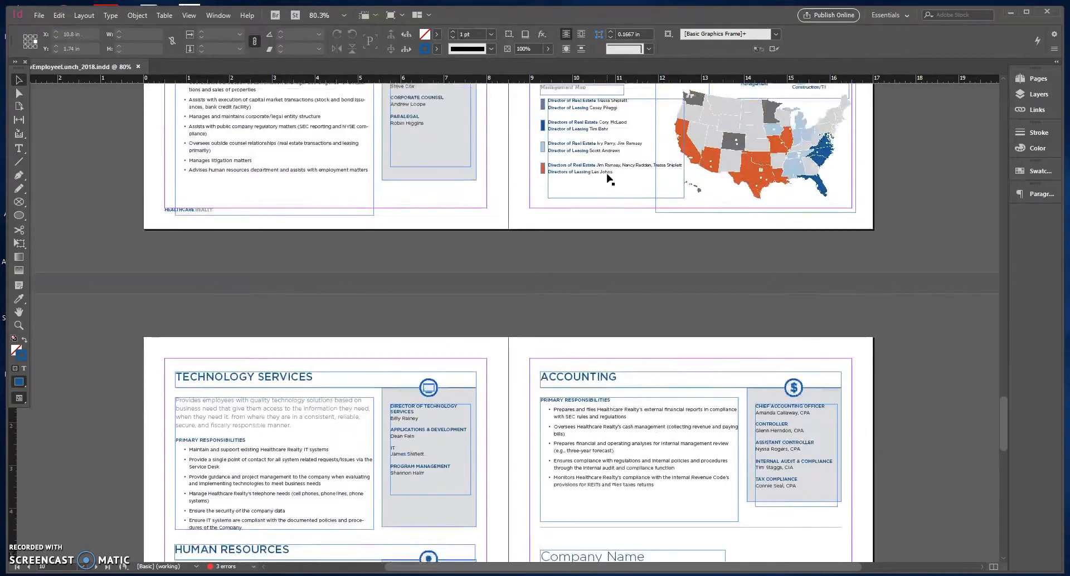
pyautogui.scroll(20, 610, 178)
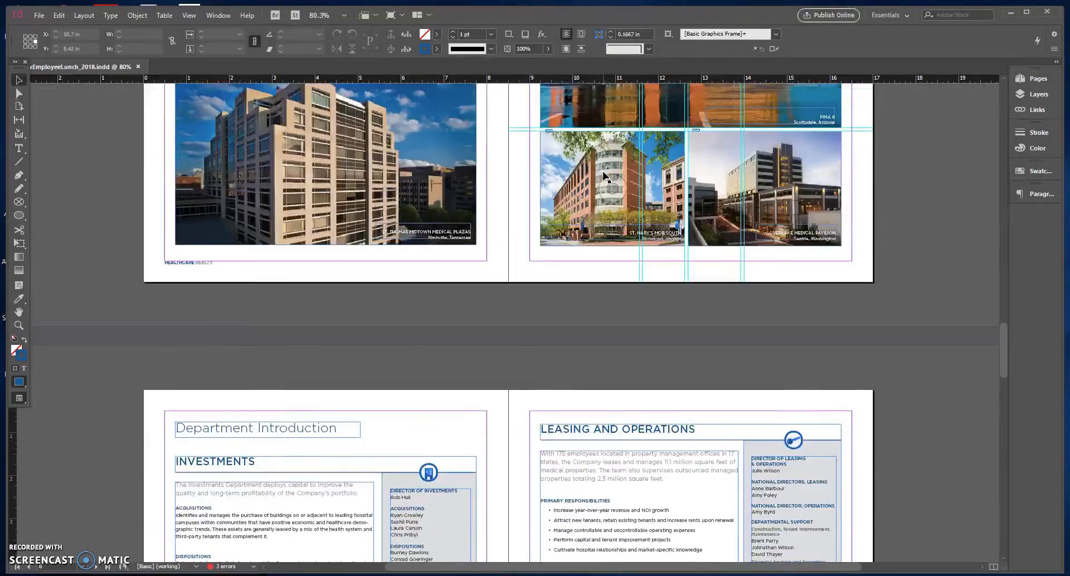
pyautogui.scroll(20, 605, 176)
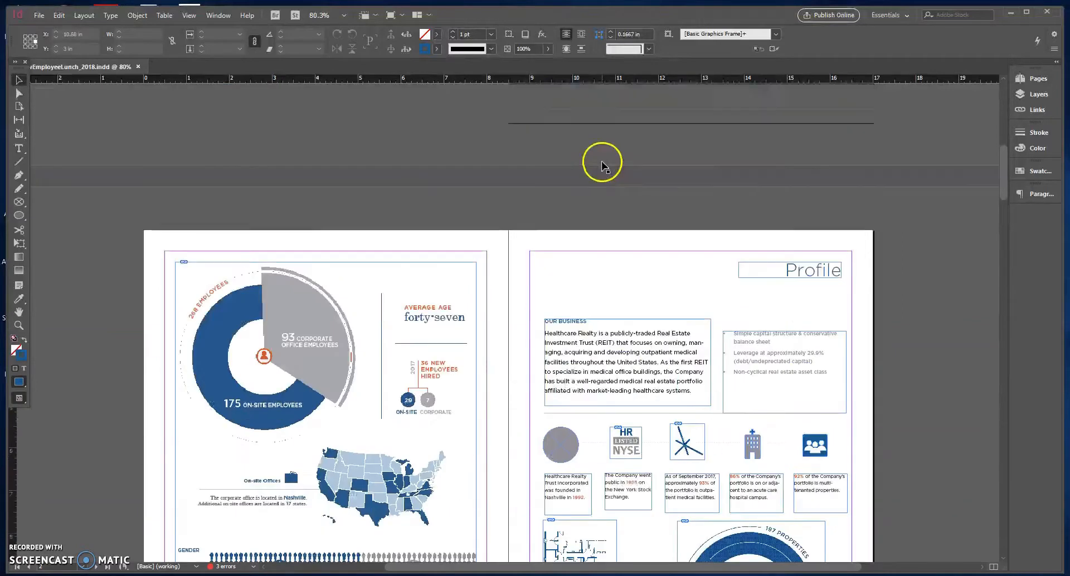
pyautogui.scroll(-1, 601, 162)
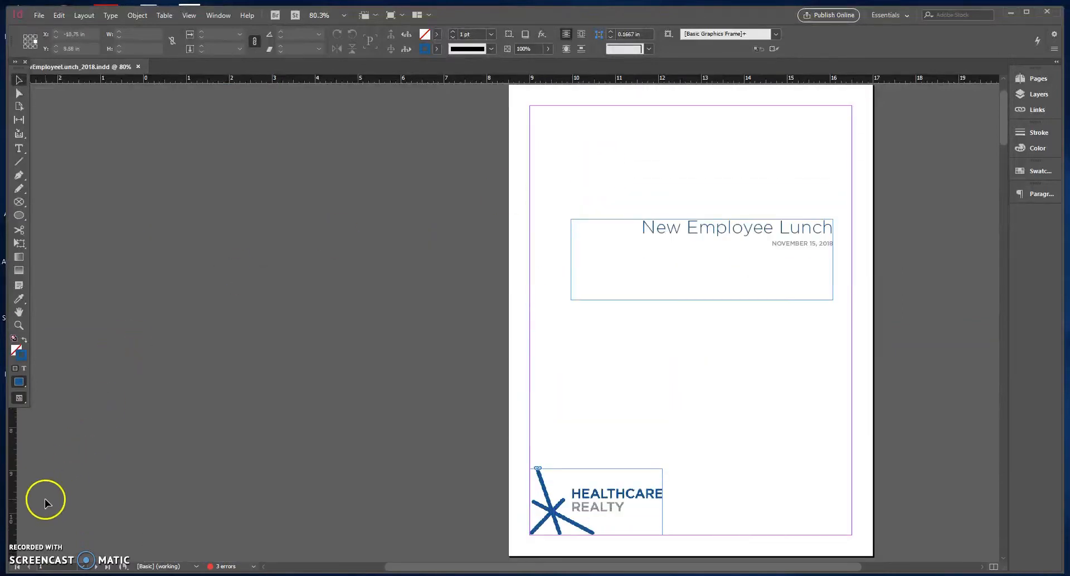